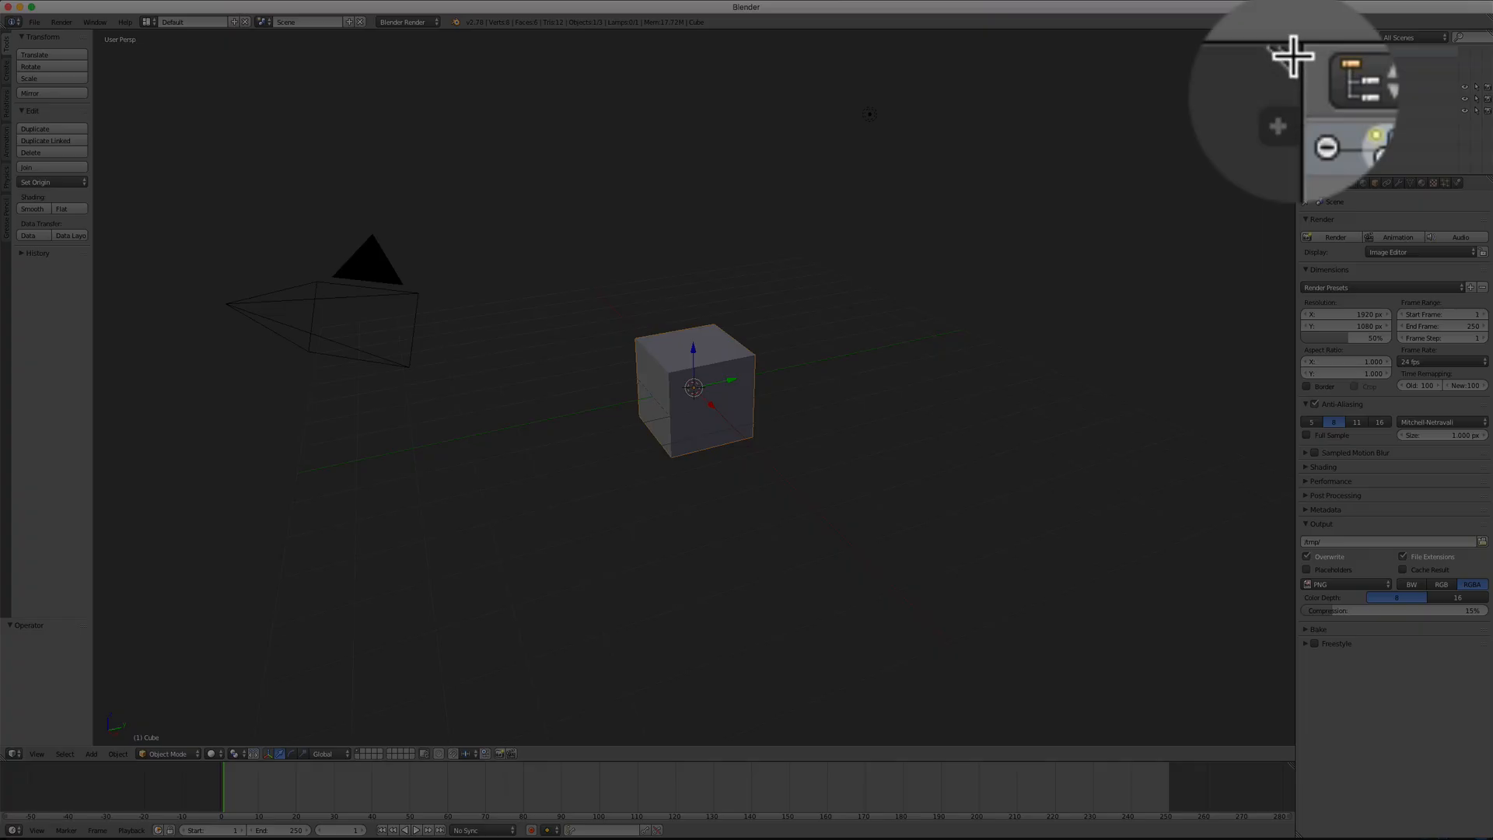
Step: Split the 3D viewport into two side-by-side views, with the right one showing Top and the left one showing Front
left_click_drag(1291, 33, 636, 79)
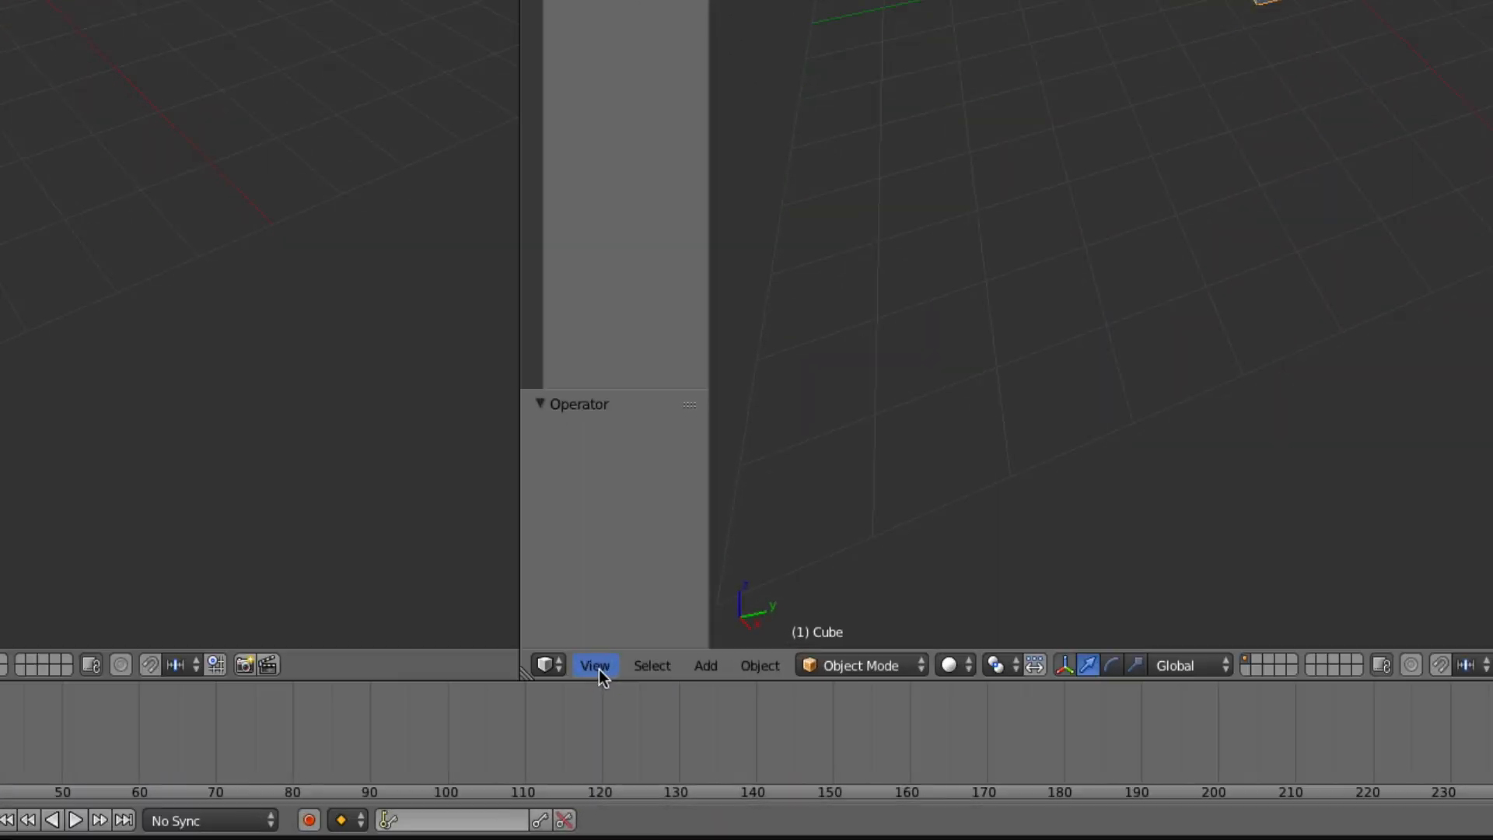
left_click(668, 754)
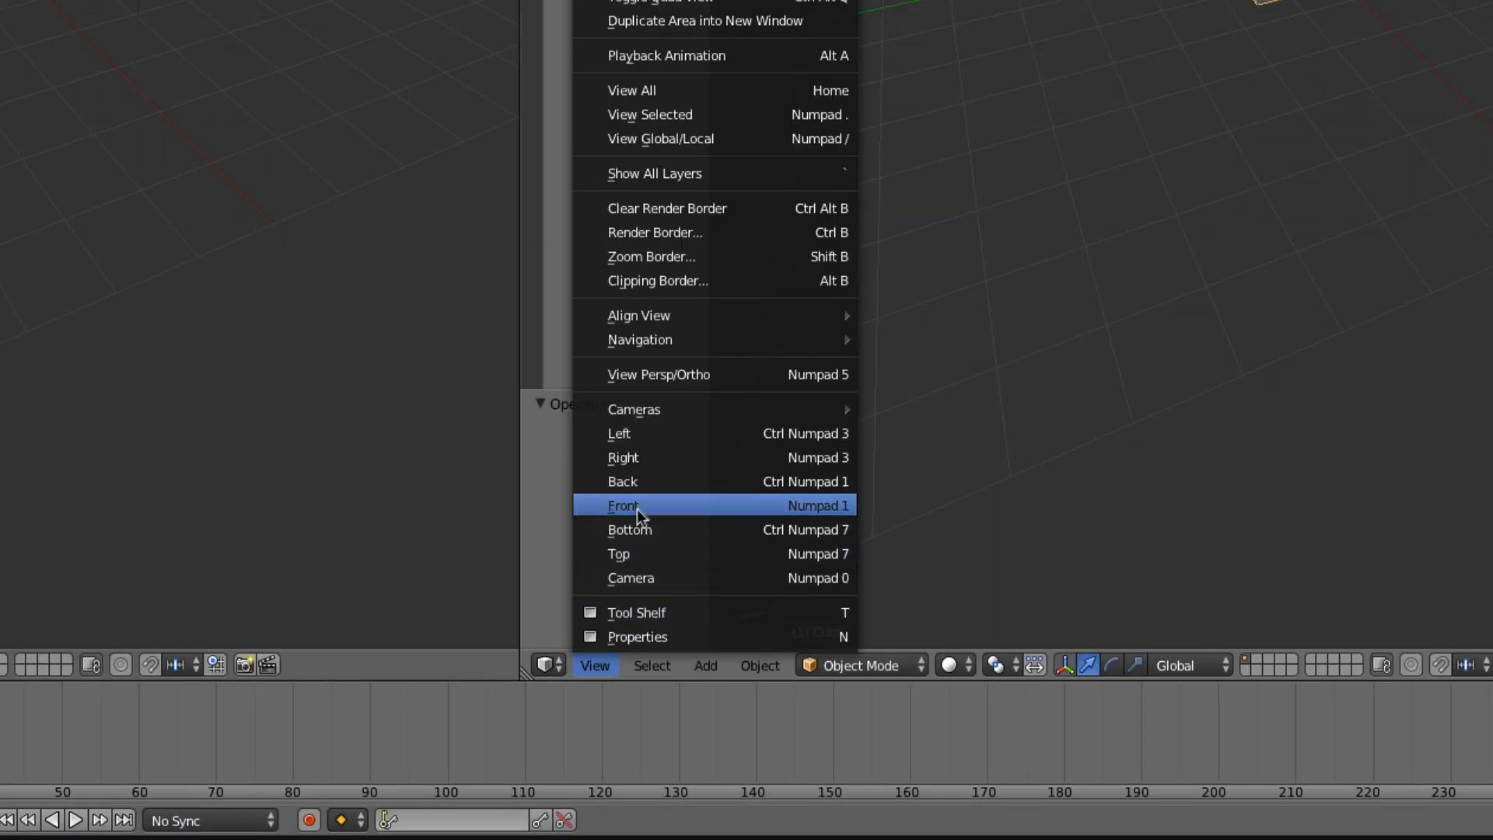
left_click(636, 553)
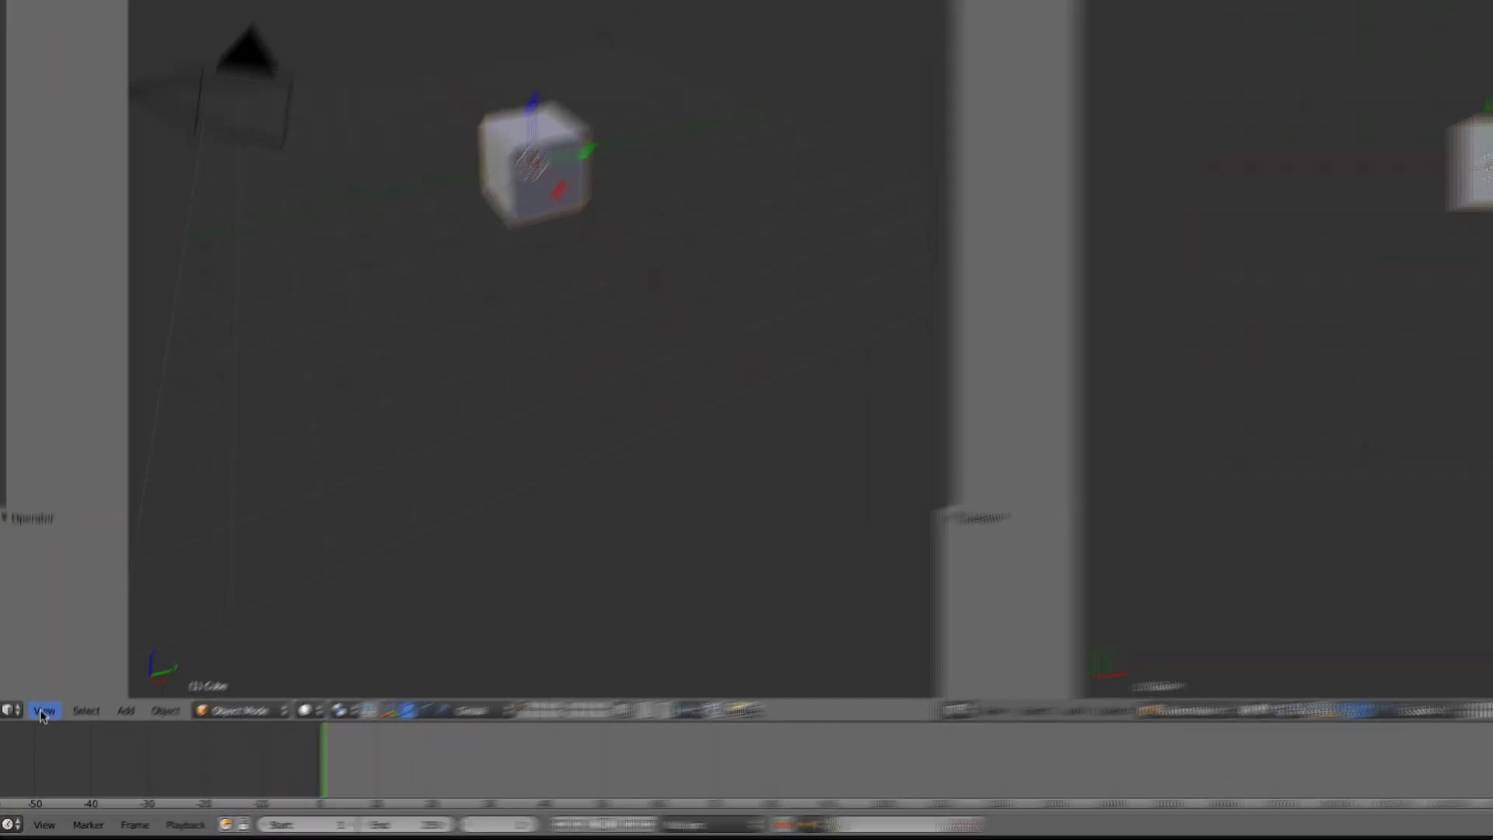
left_click(38, 753)
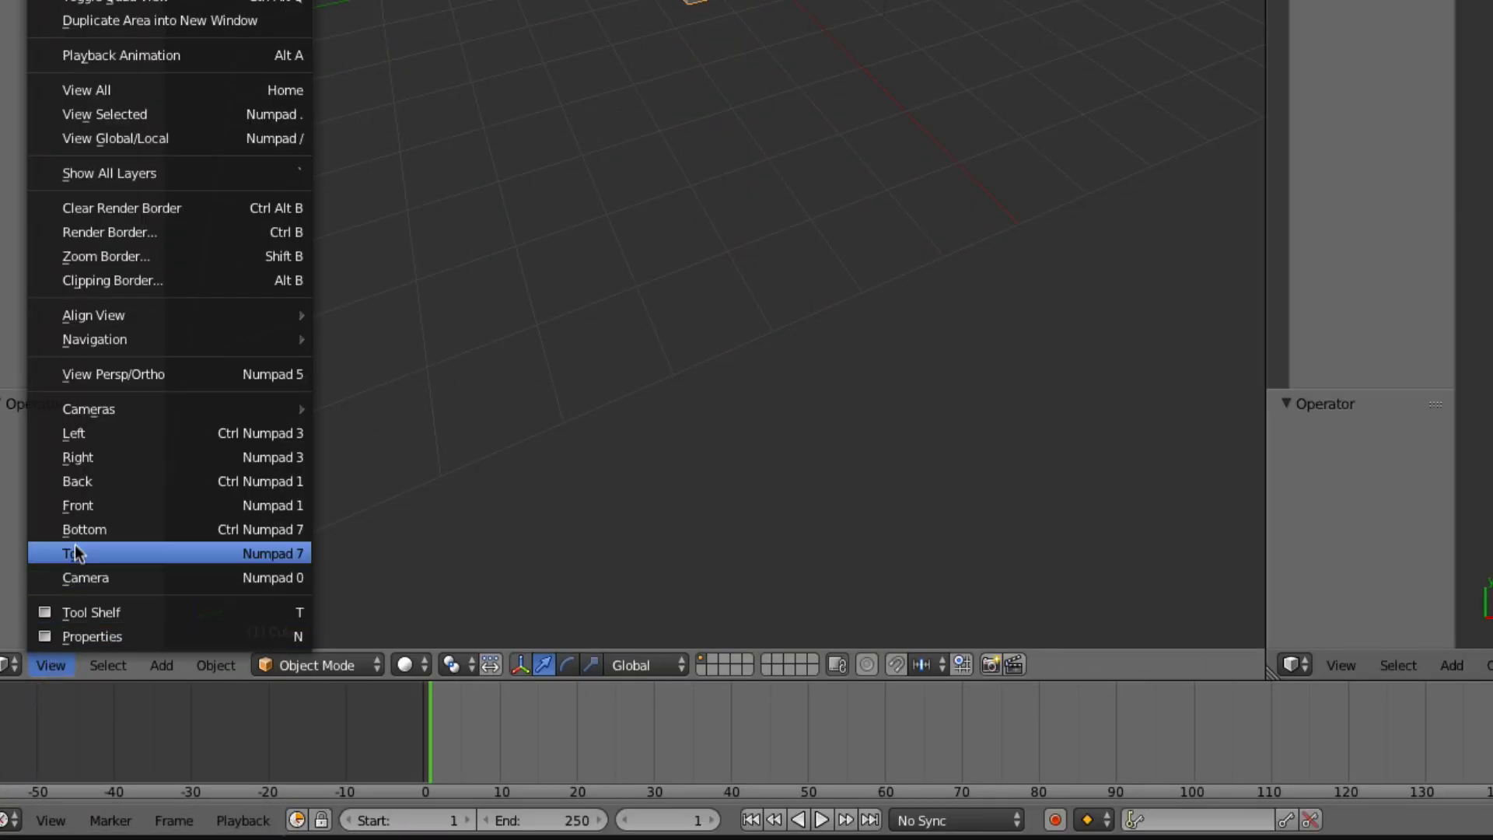
left_click(91, 507)
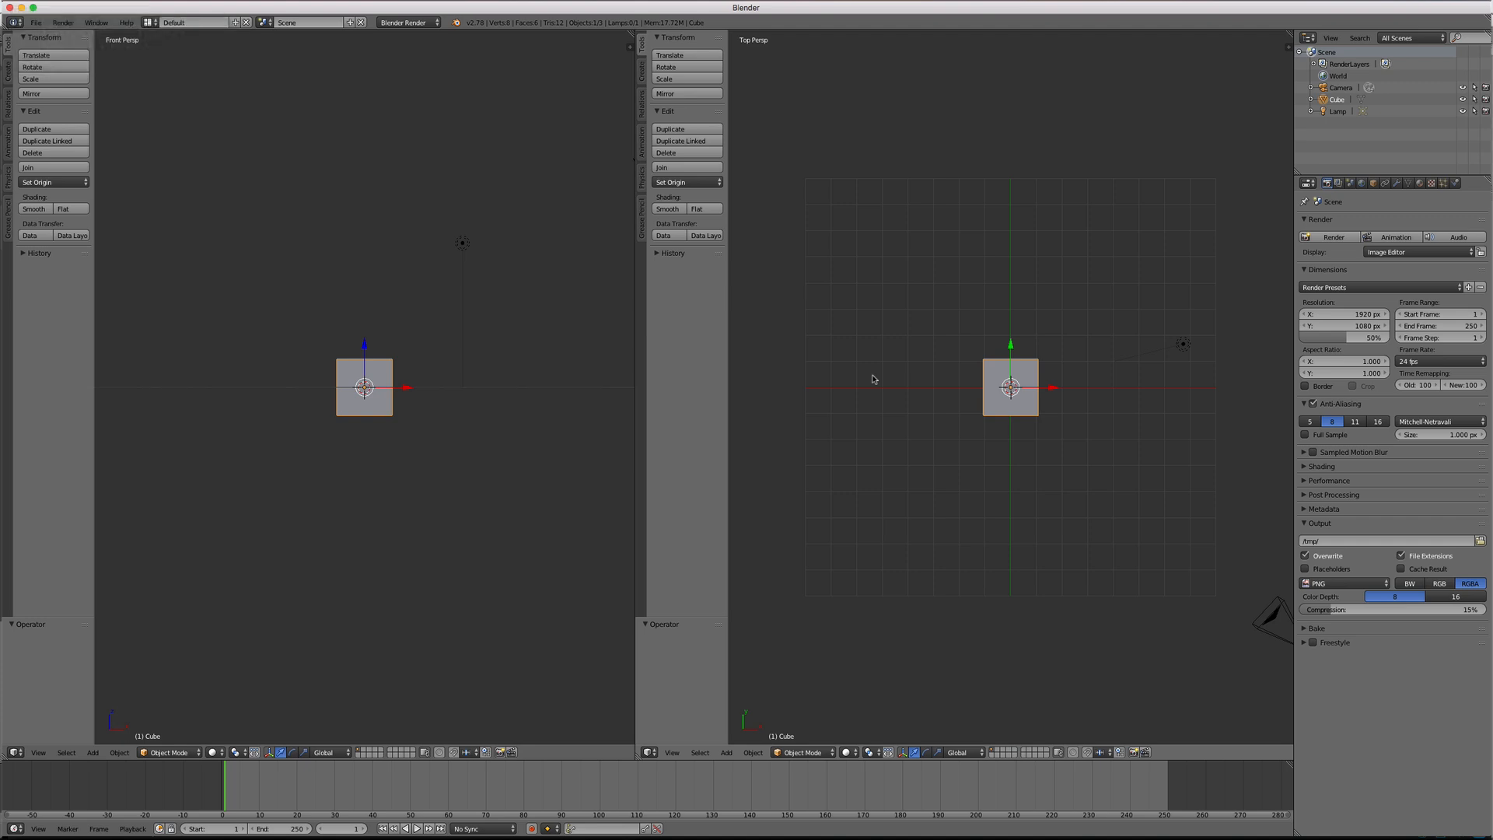
left_click(672, 753)
left_click(868, 678)
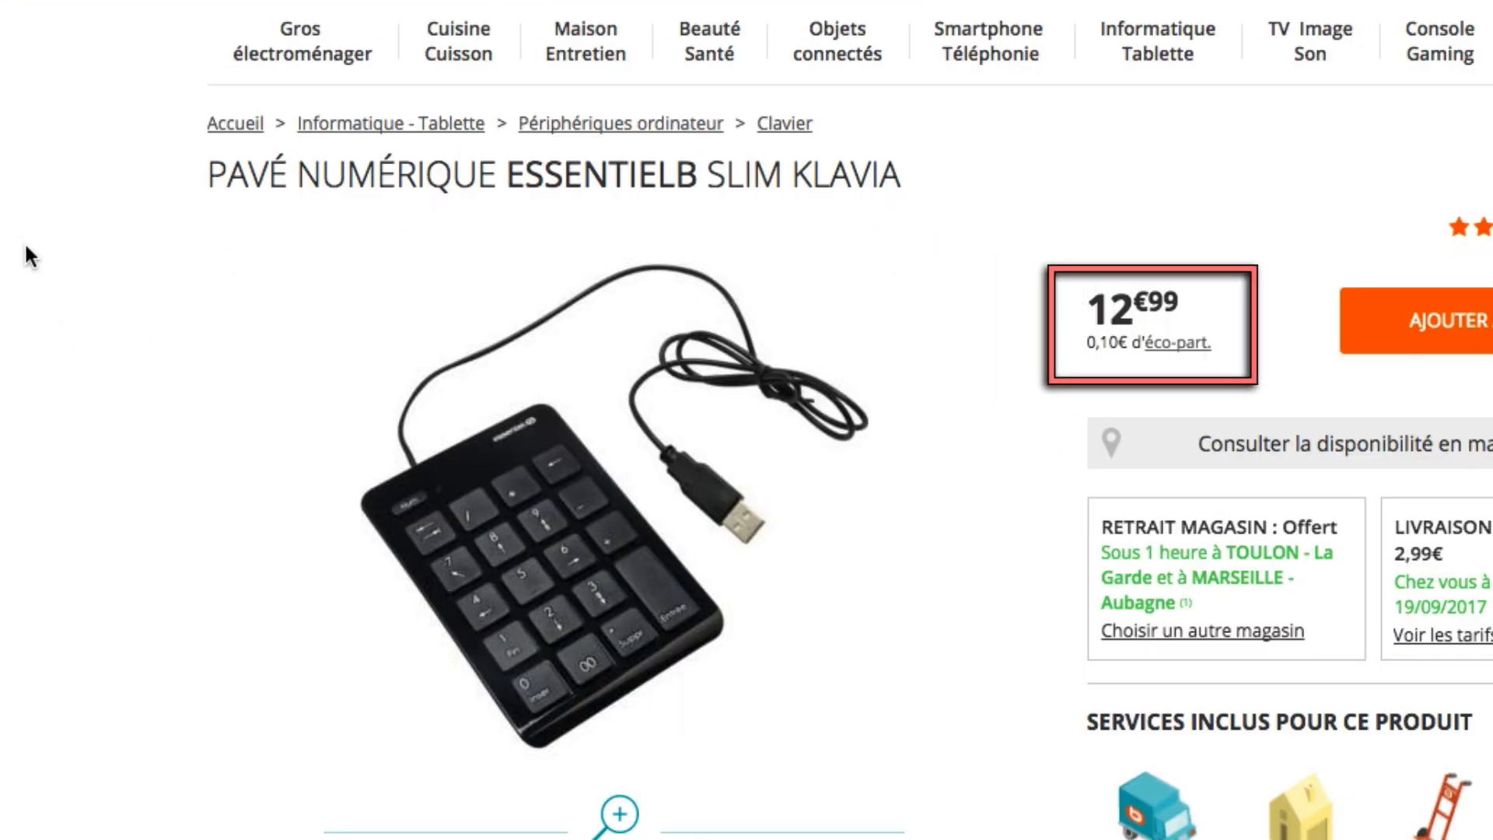
mouse_move(470, 535)
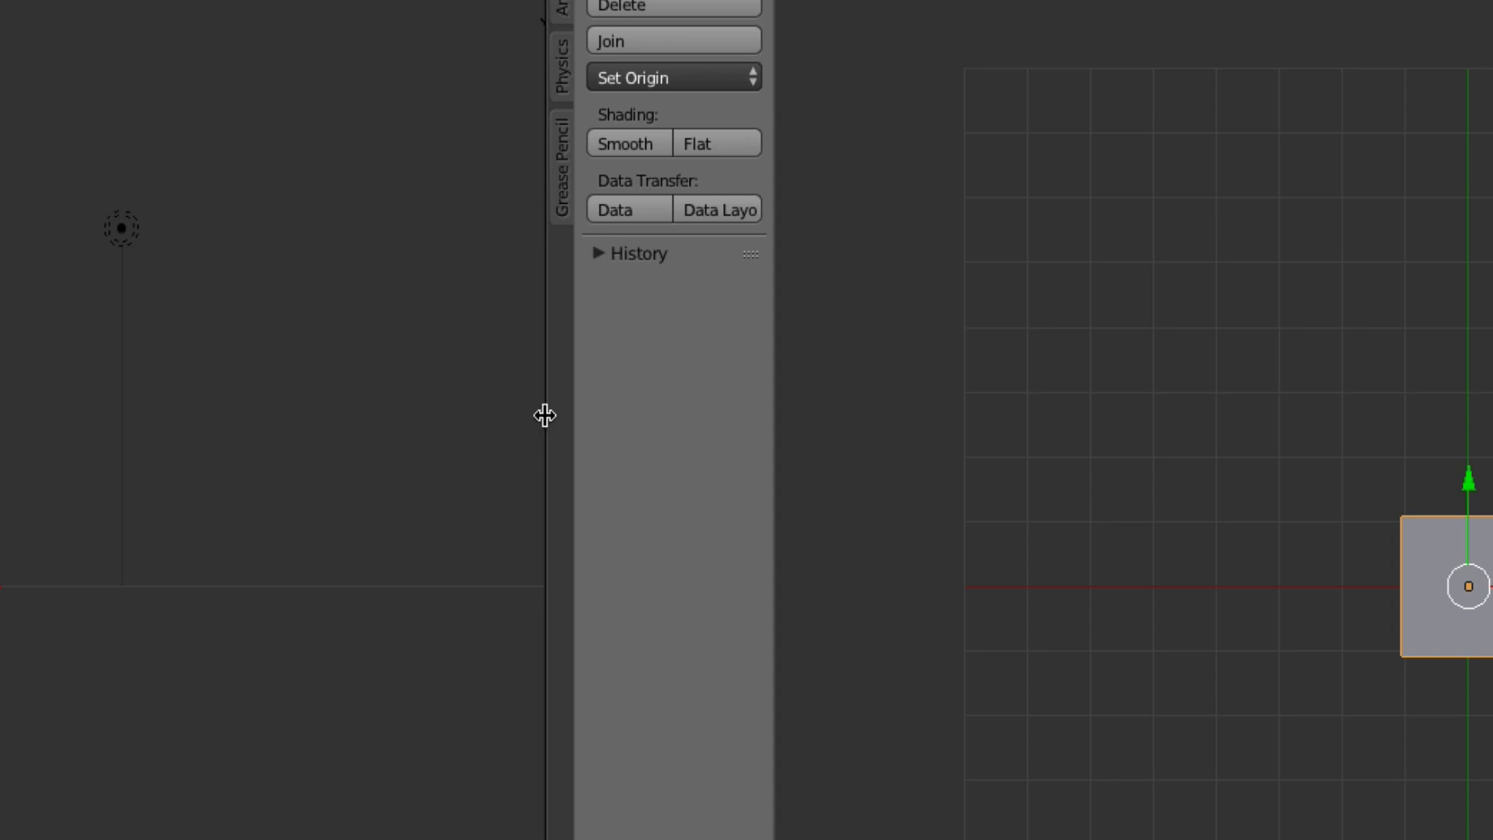
Step: Split the Front view horizontally into two stacked areas and set the lower one to the Left view
right_click(544, 415)
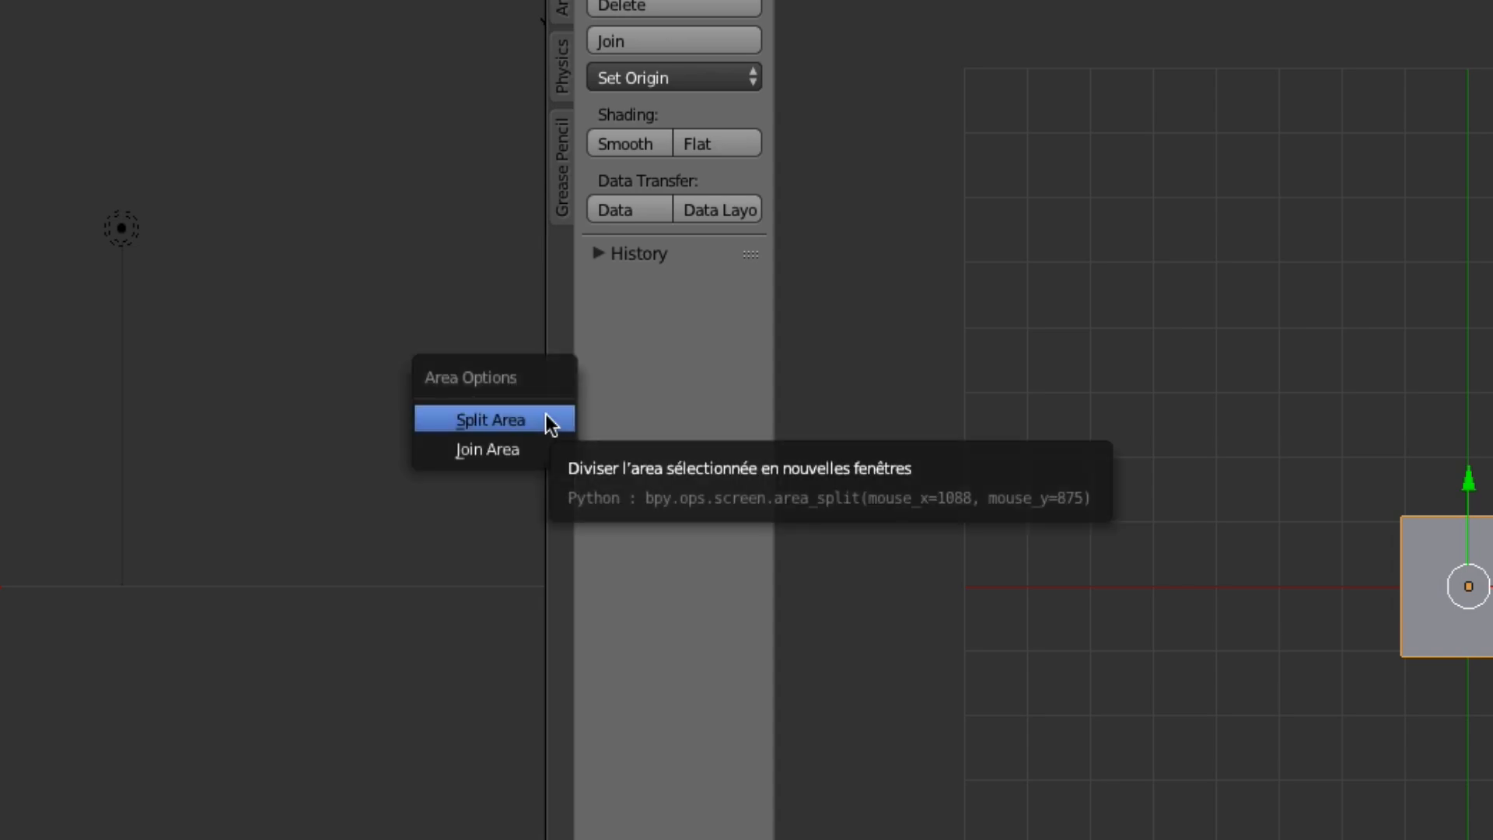
left_click(496, 421)
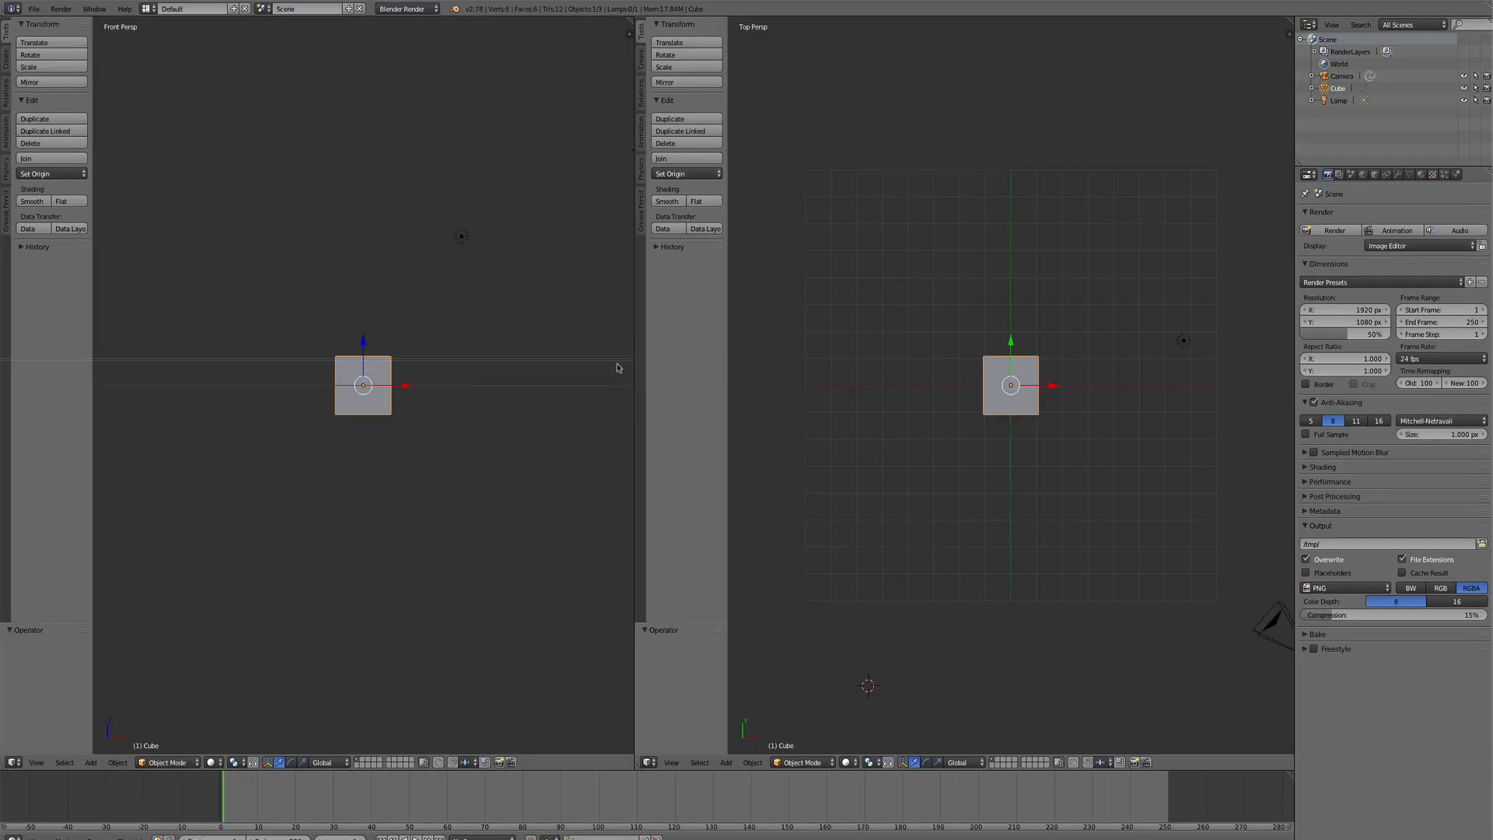
left_click(620, 389)
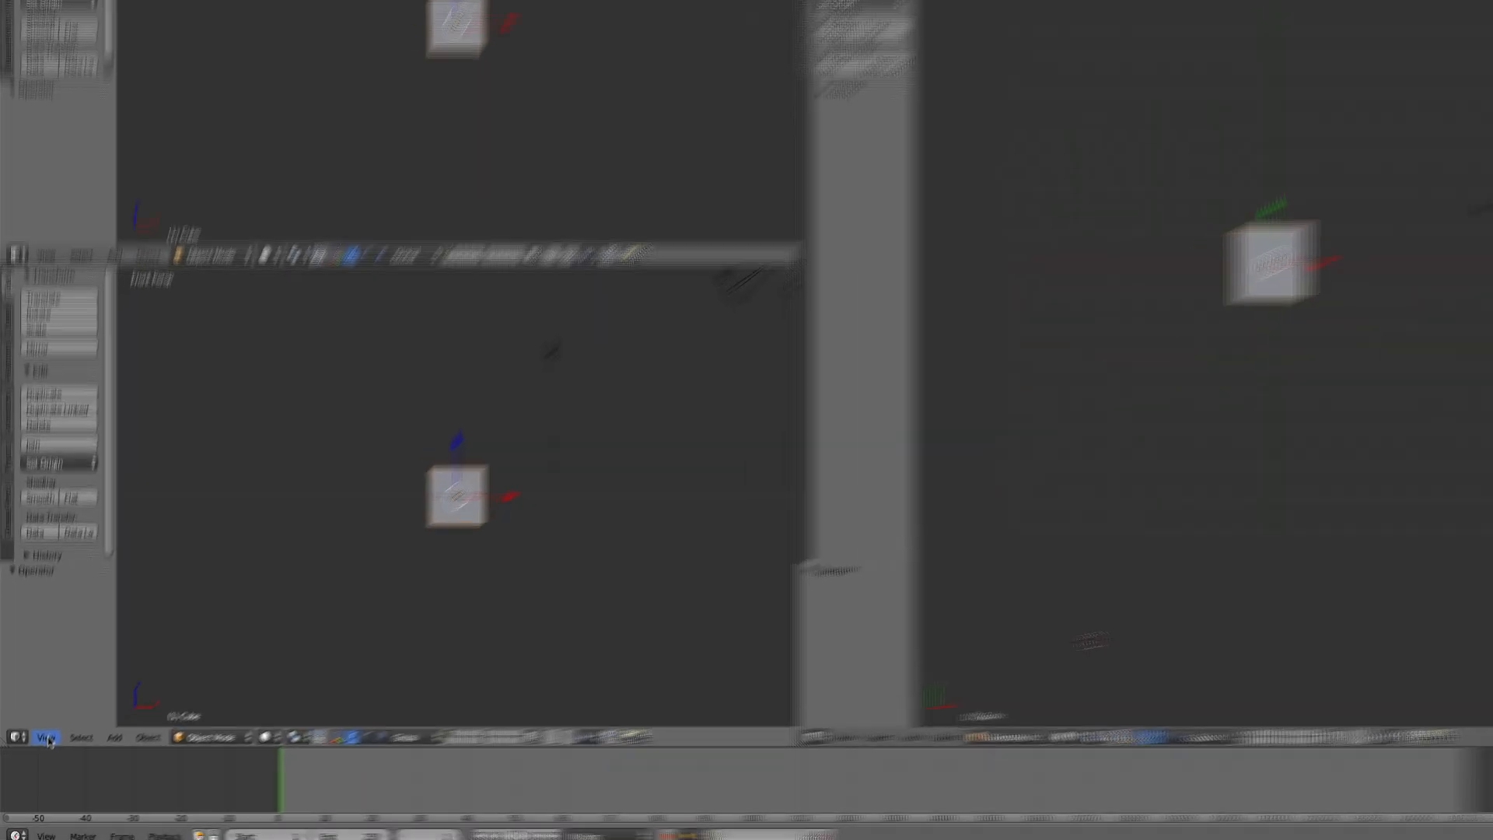
left_click(37, 762)
left_click(120, 455)
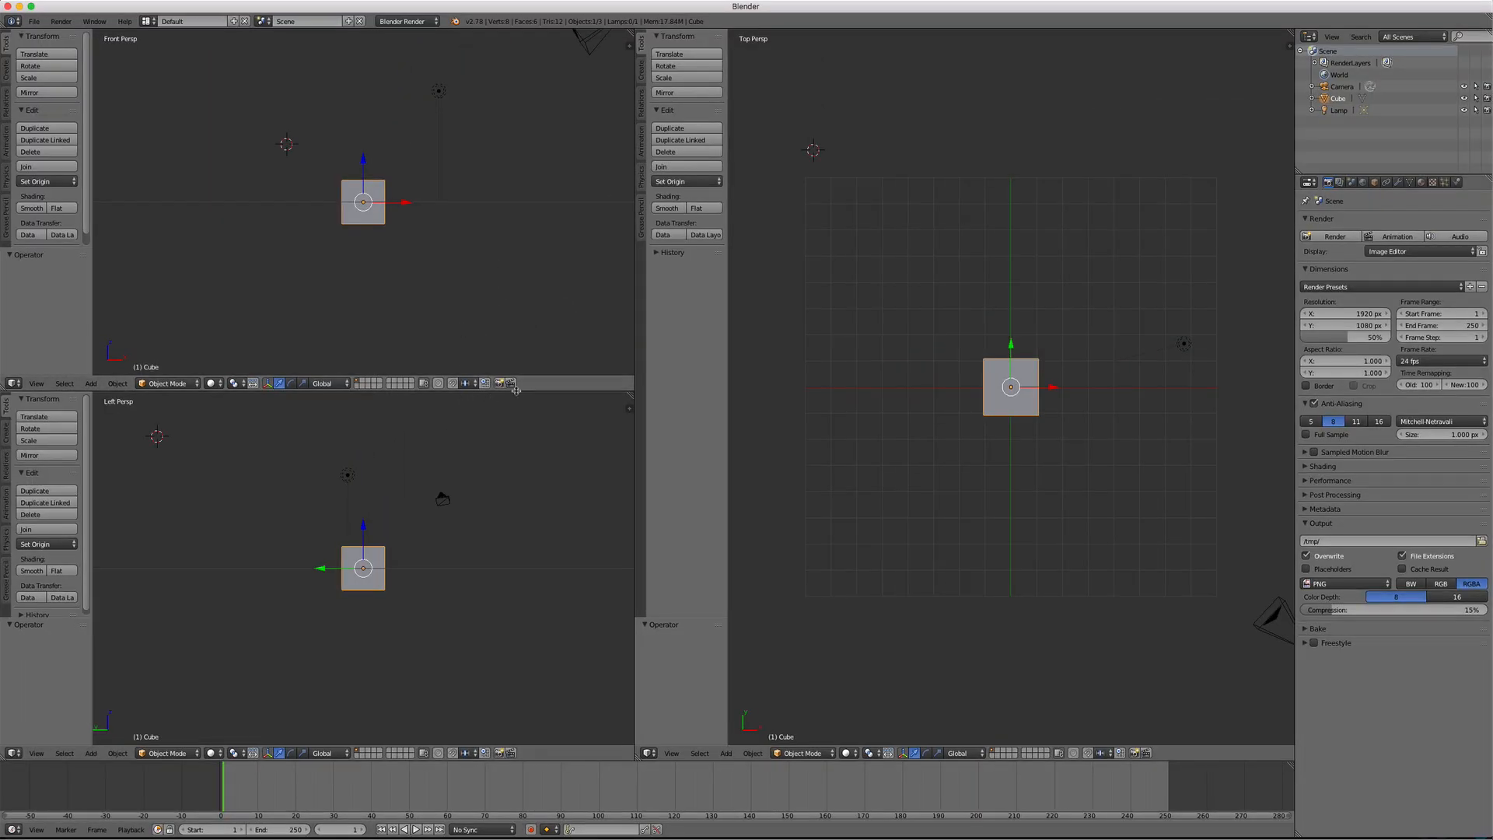
Step: Join the lower Left view over the Front view, and extend it over the Top view to leave one viewport
right_click(513, 391)
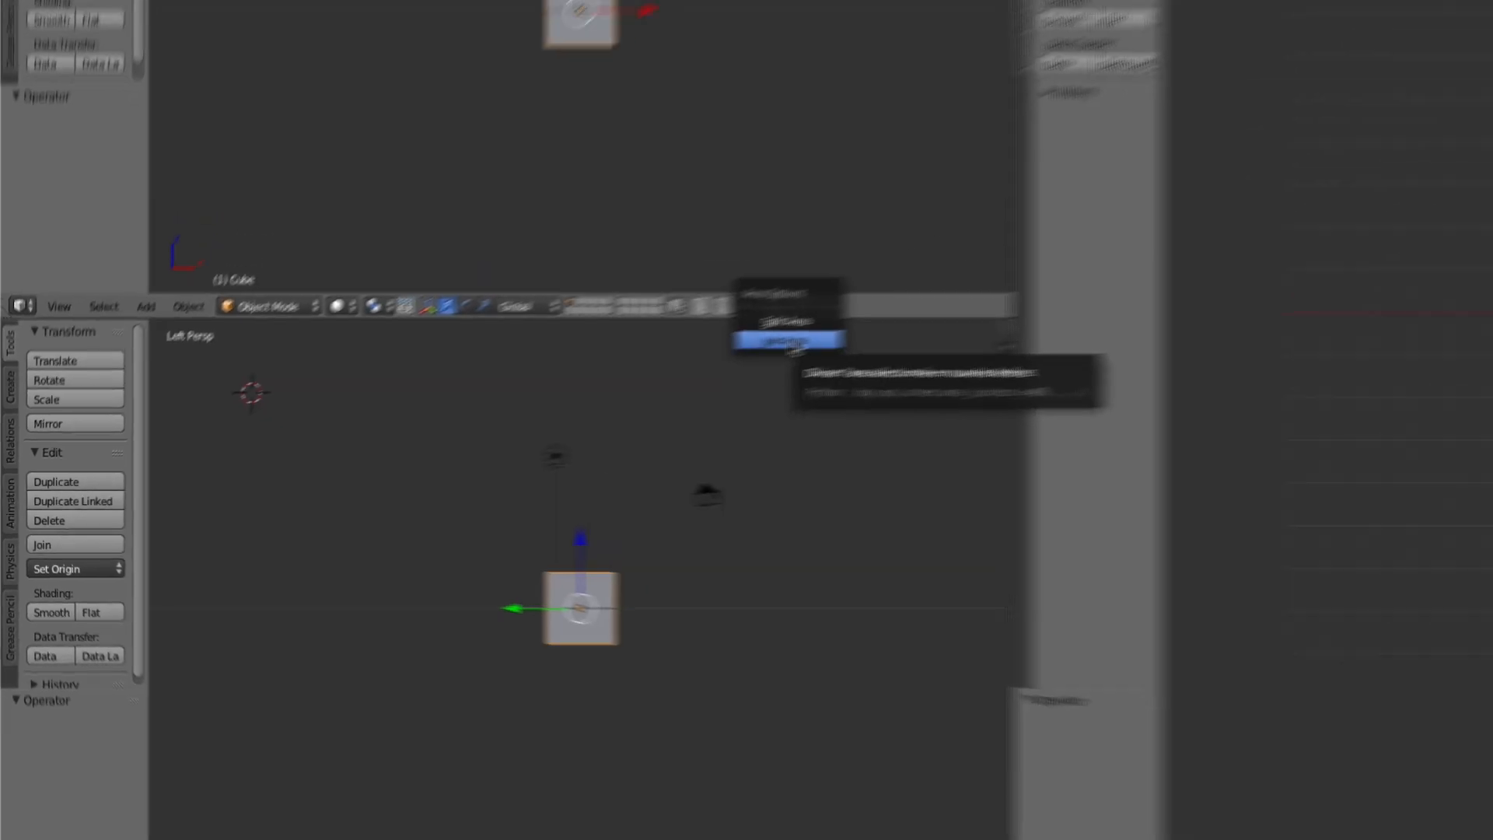
left_click(790, 342)
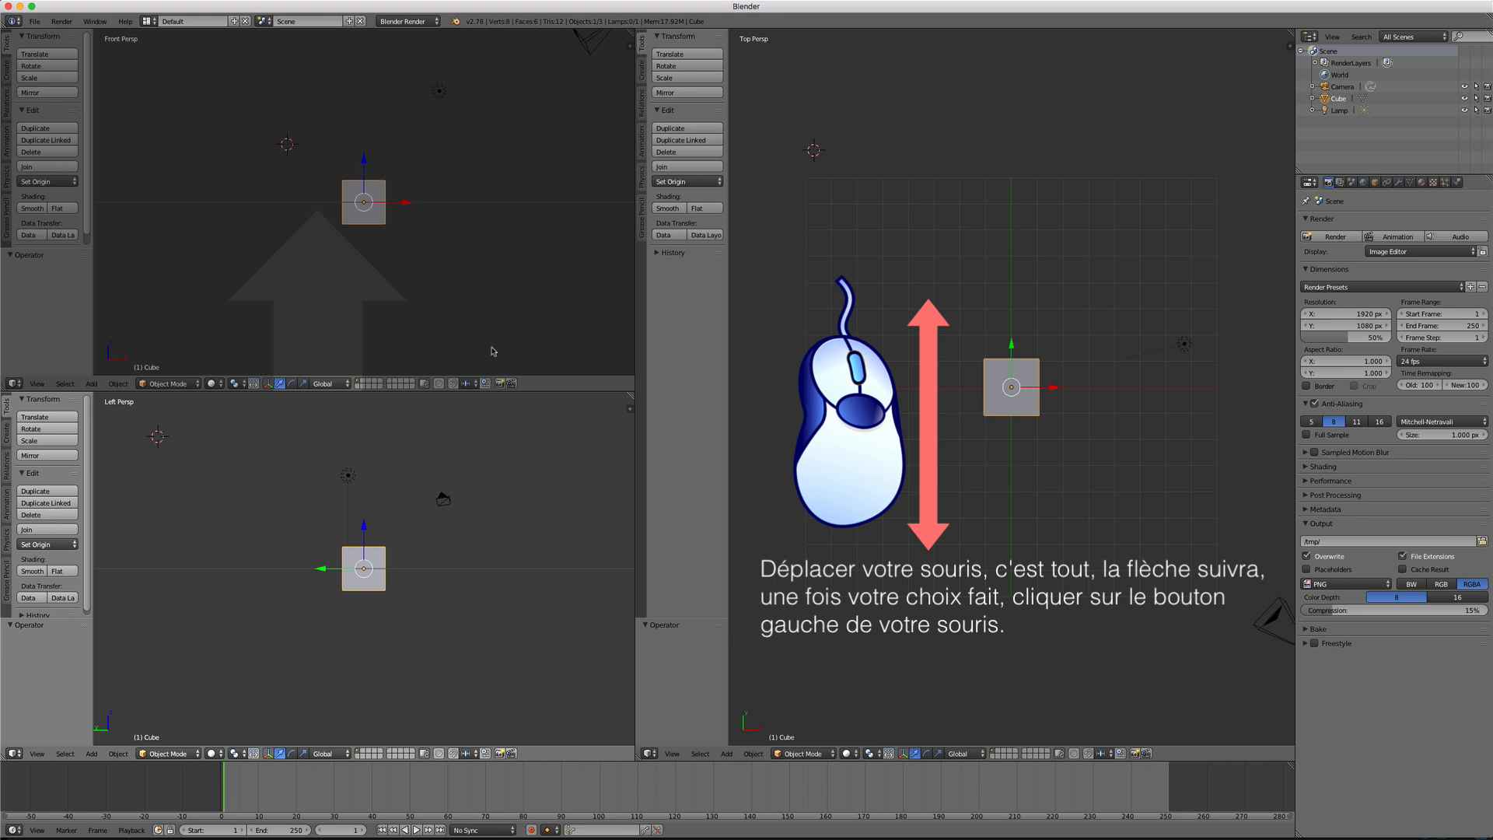
left_click(492, 350)
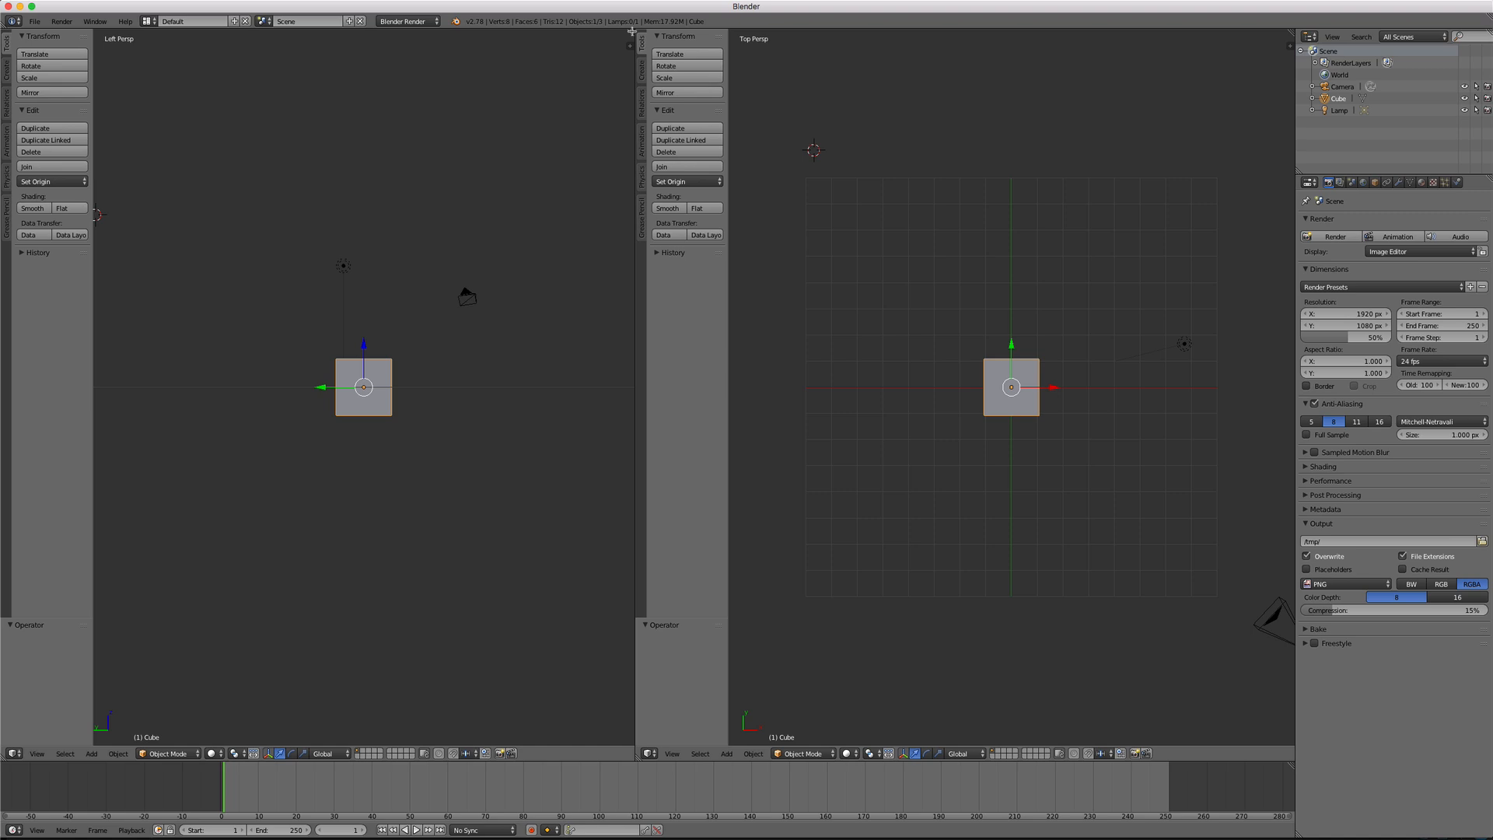
left_click_drag(631, 32, 868, 139)
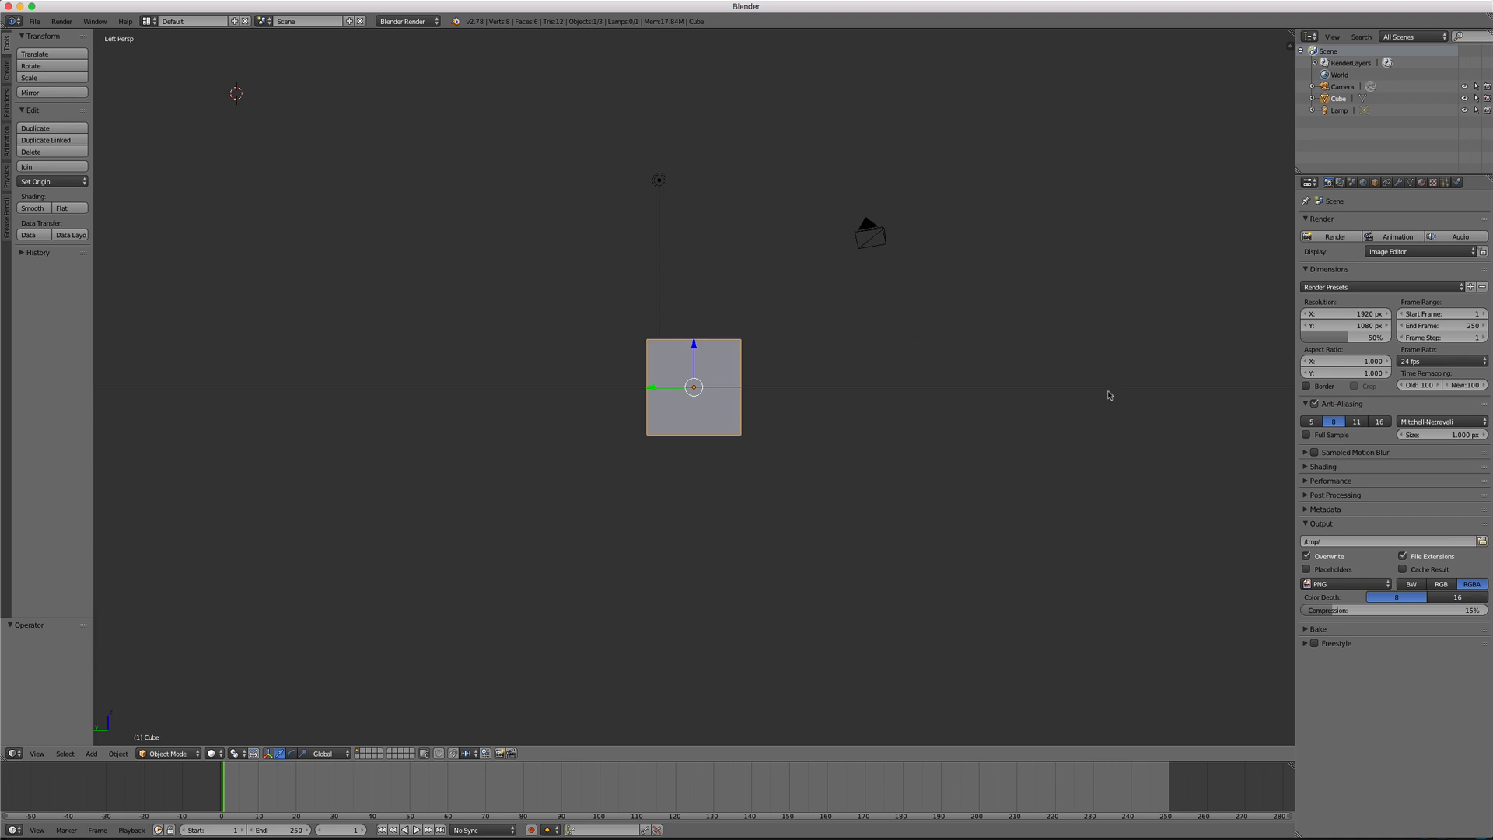
Step: Show the viewport properties, expand the Display settings and turn on Quad View
key("n")
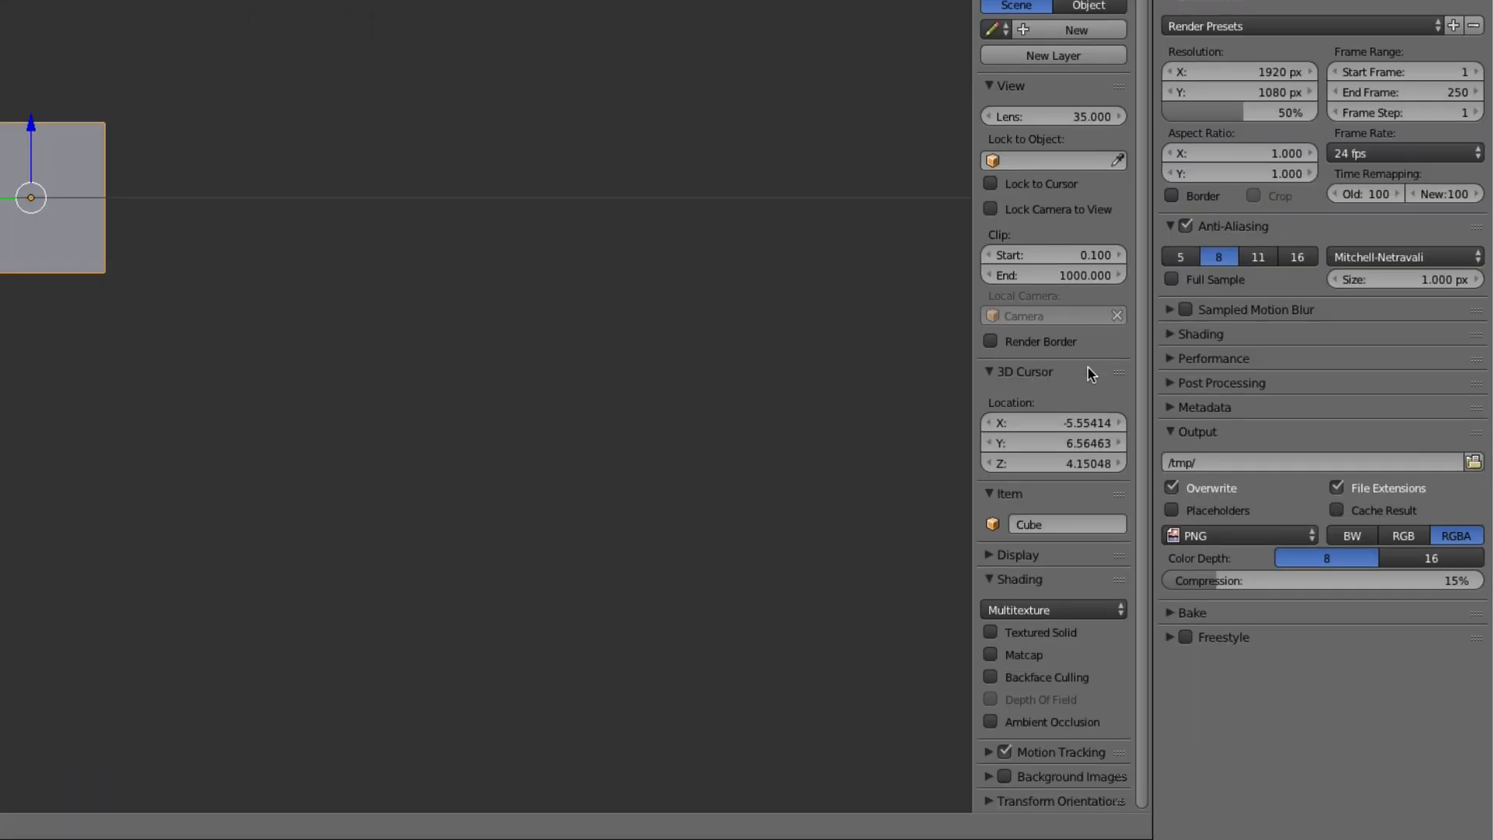
left_click(986, 554)
scroll(1073, 546, "down", 8)
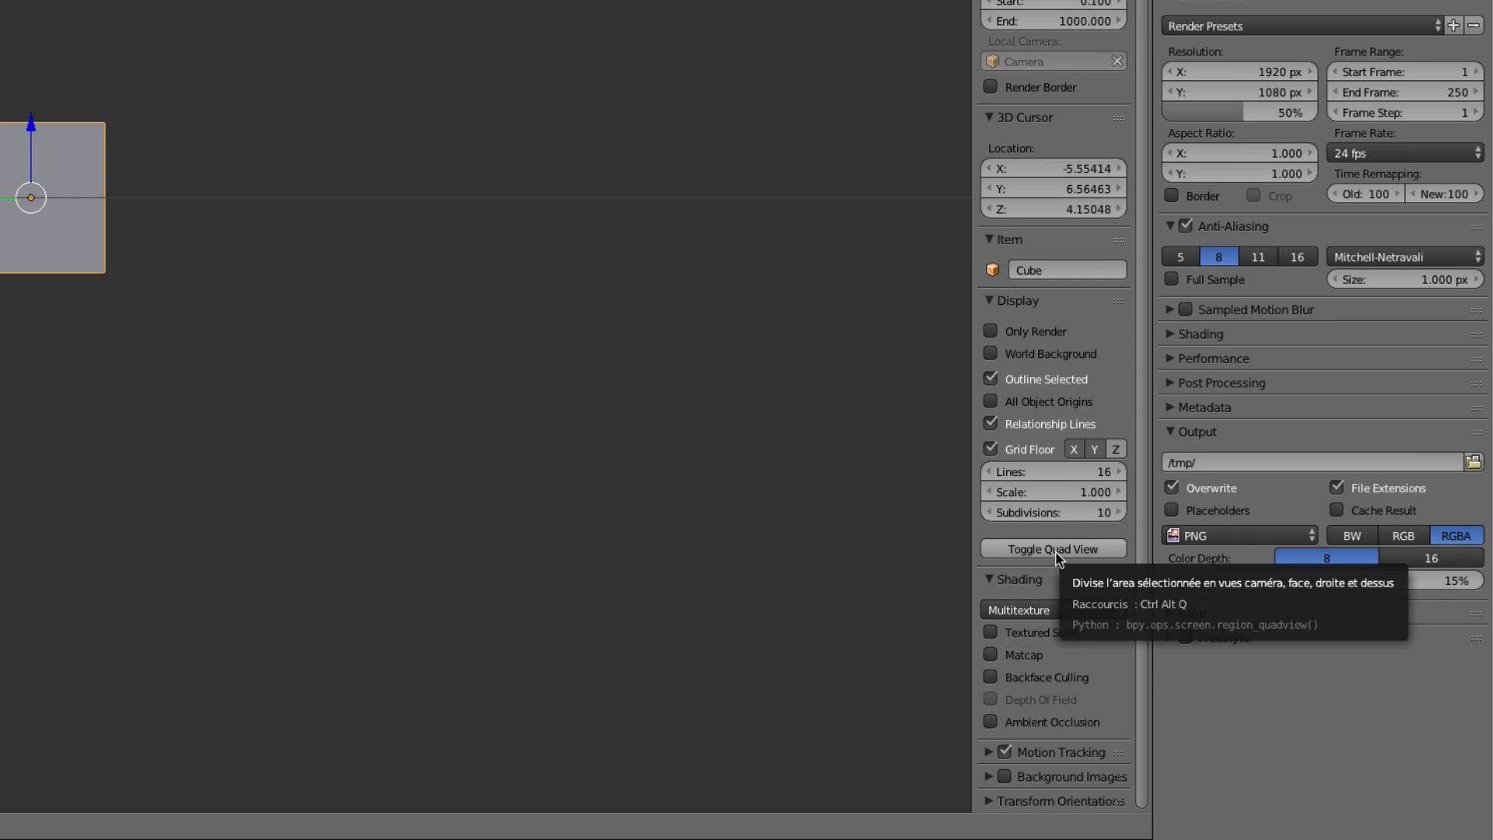
left_click(1056, 550)
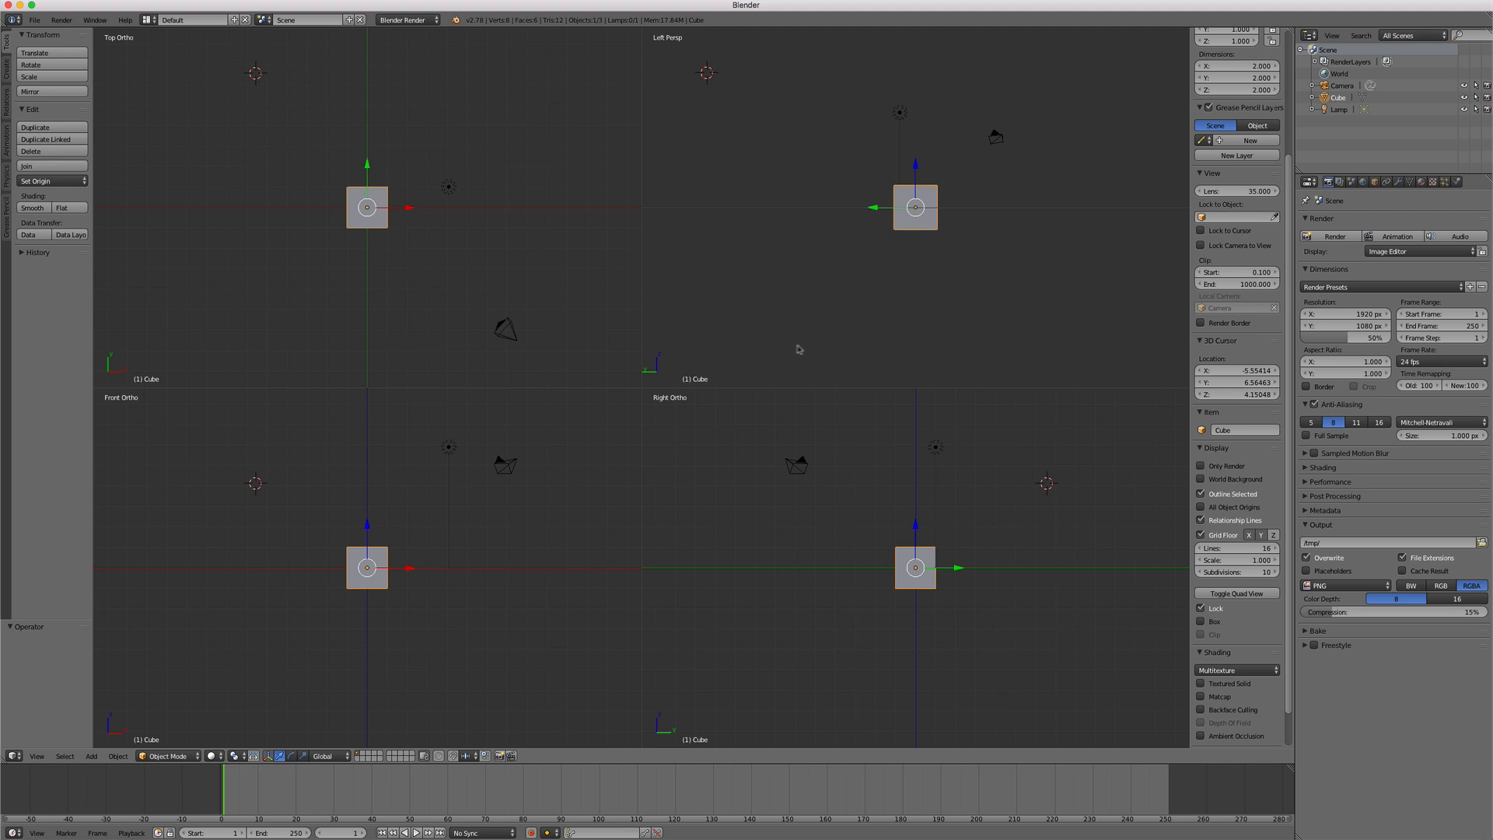
Step: Enable Box and Clip for the quad views and zoom in on the cube in the synchronised orthographic views
scroll(1267, 616, "down", 2)
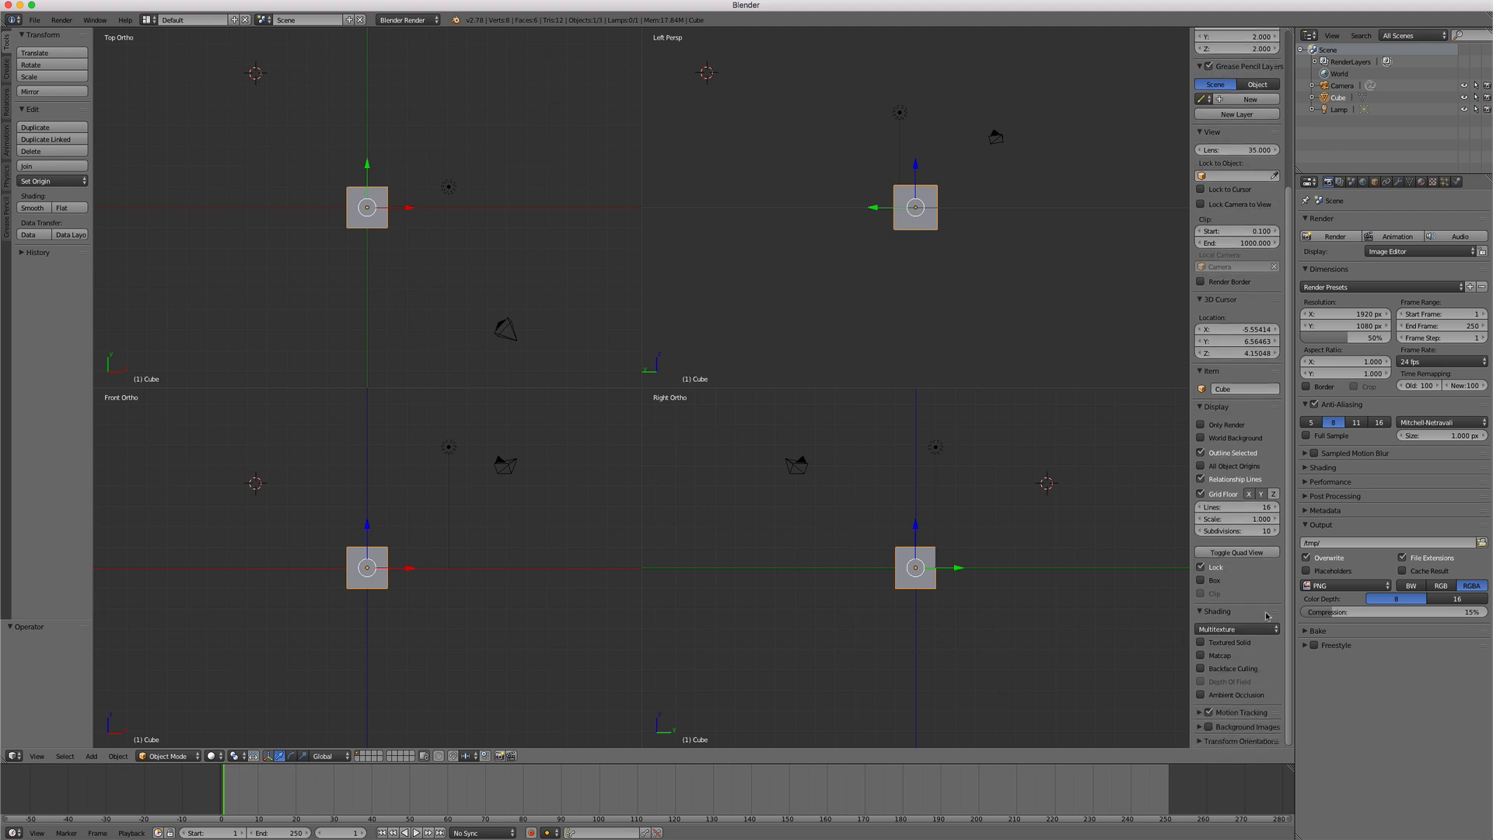
left_click(1202, 583)
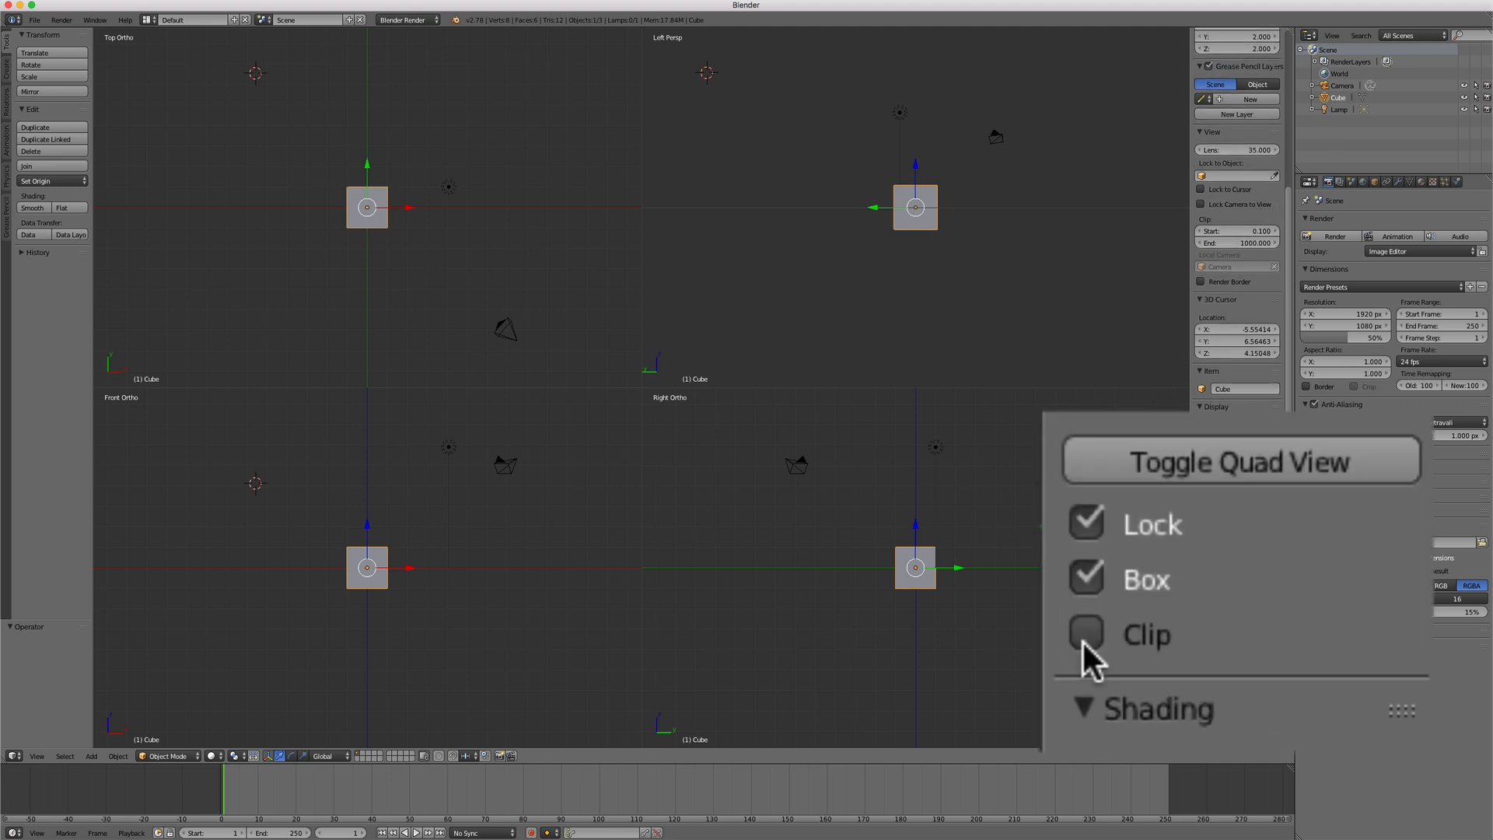
left_click(1201, 595)
scroll(918, 568, "up", 5)
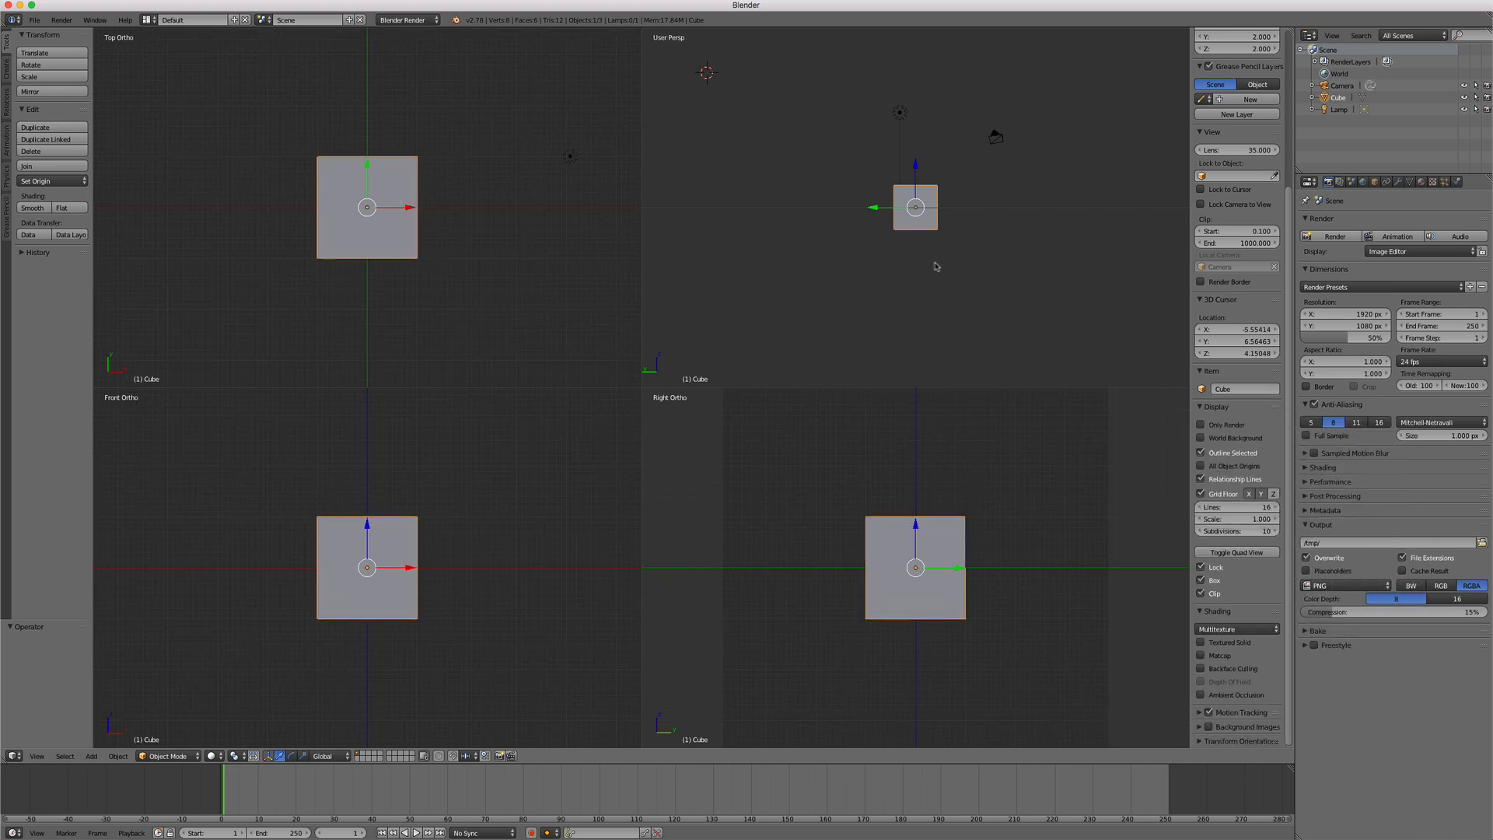
Step: Orbit the perspective view around the cube within the quad layout and turn off Quad View
middle_click_drag(936, 267, 879, 314)
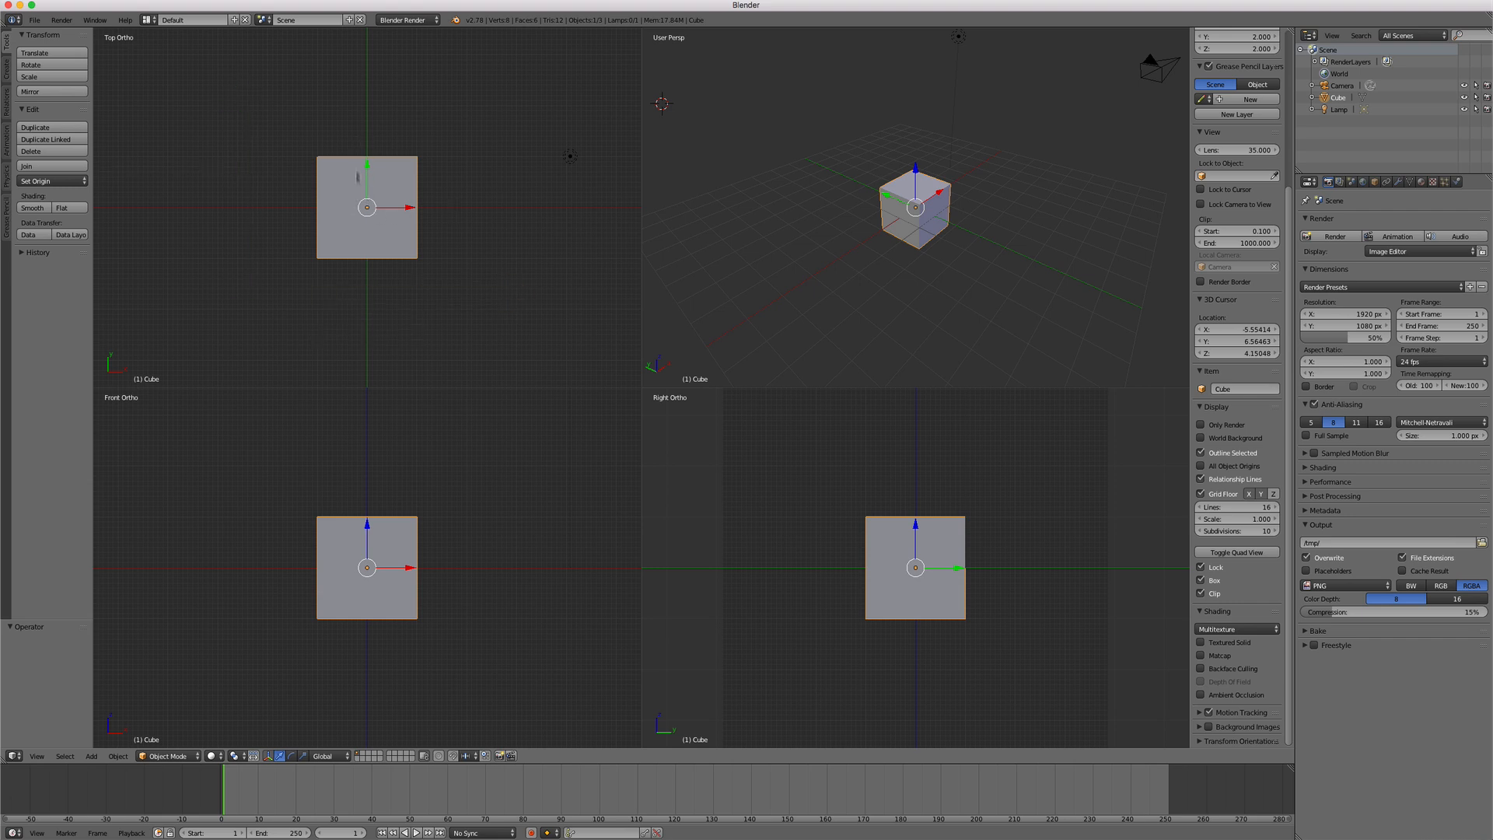
middle_click_drag(968, 253, 964, 219)
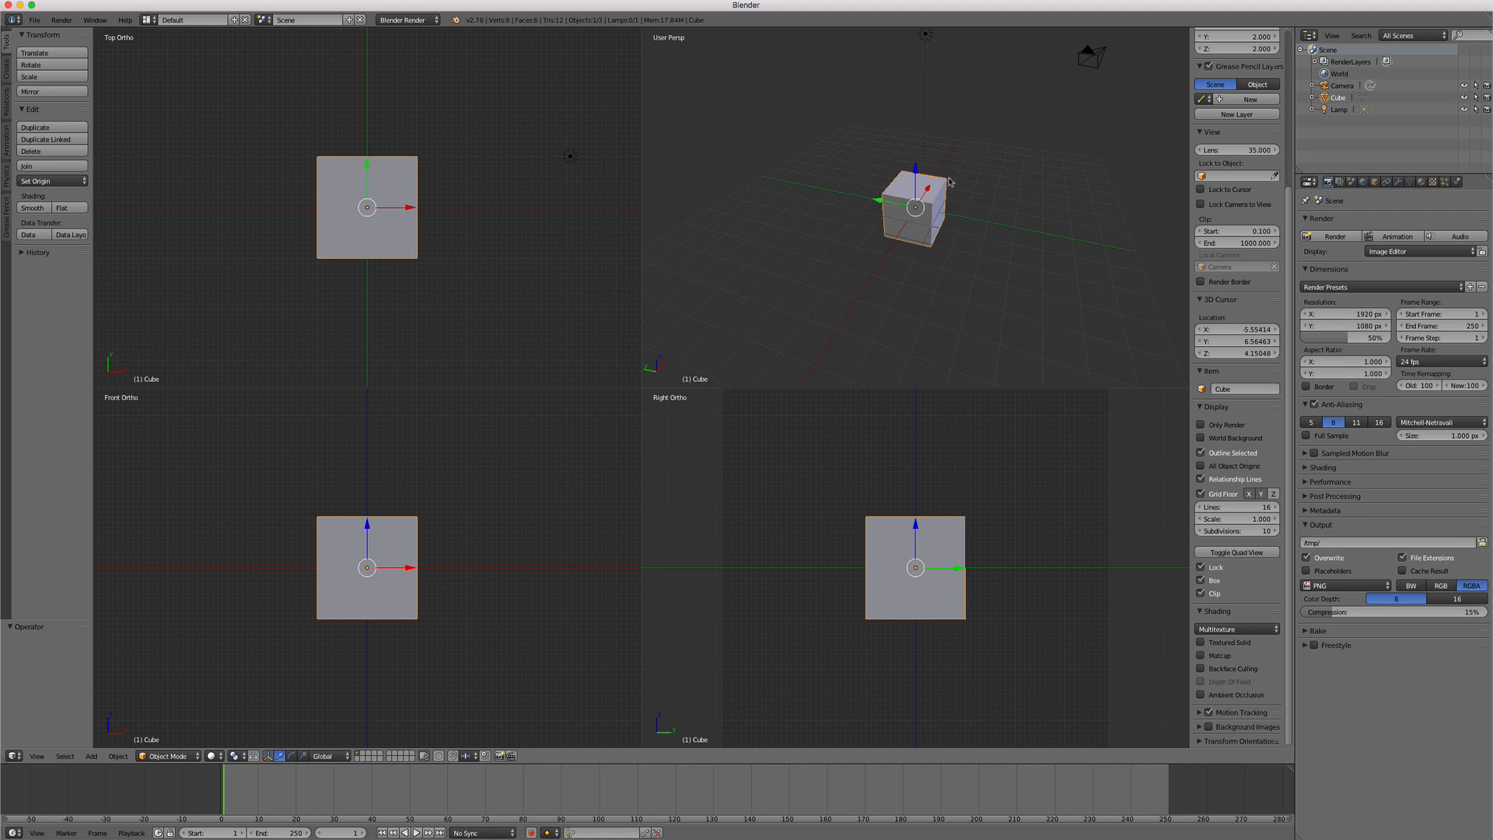
middle_click_drag(1009, 274, 998, 267)
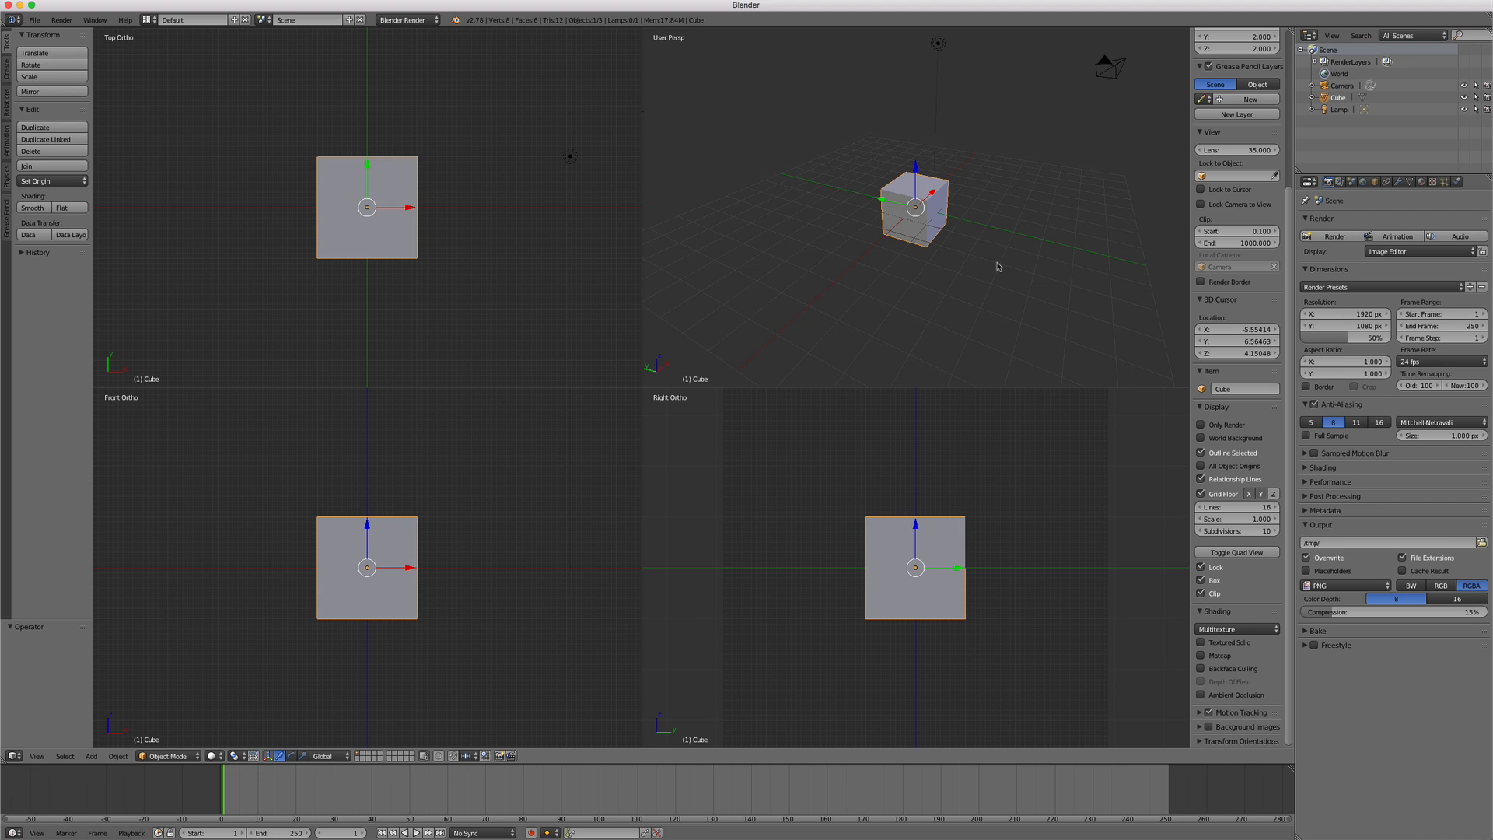
middle_click_drag(990, 204, 983, 215)
left_click(1225, 553)
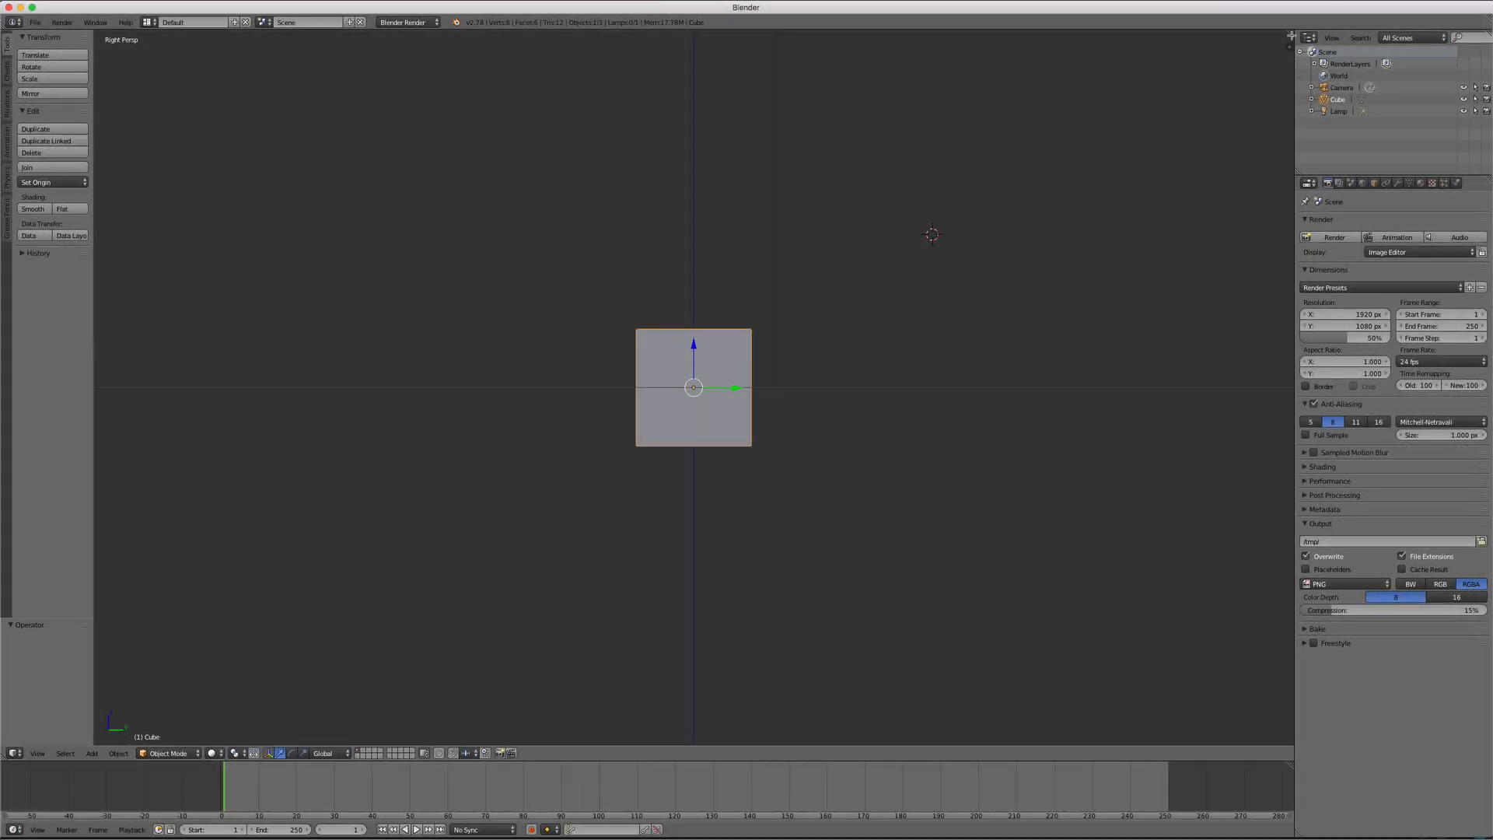
Step: Split the viewport into one large and two small stacked areas, setting the upper small one to Front and the lower one to Top
left_click_drag(1291, 35, 556, 393)
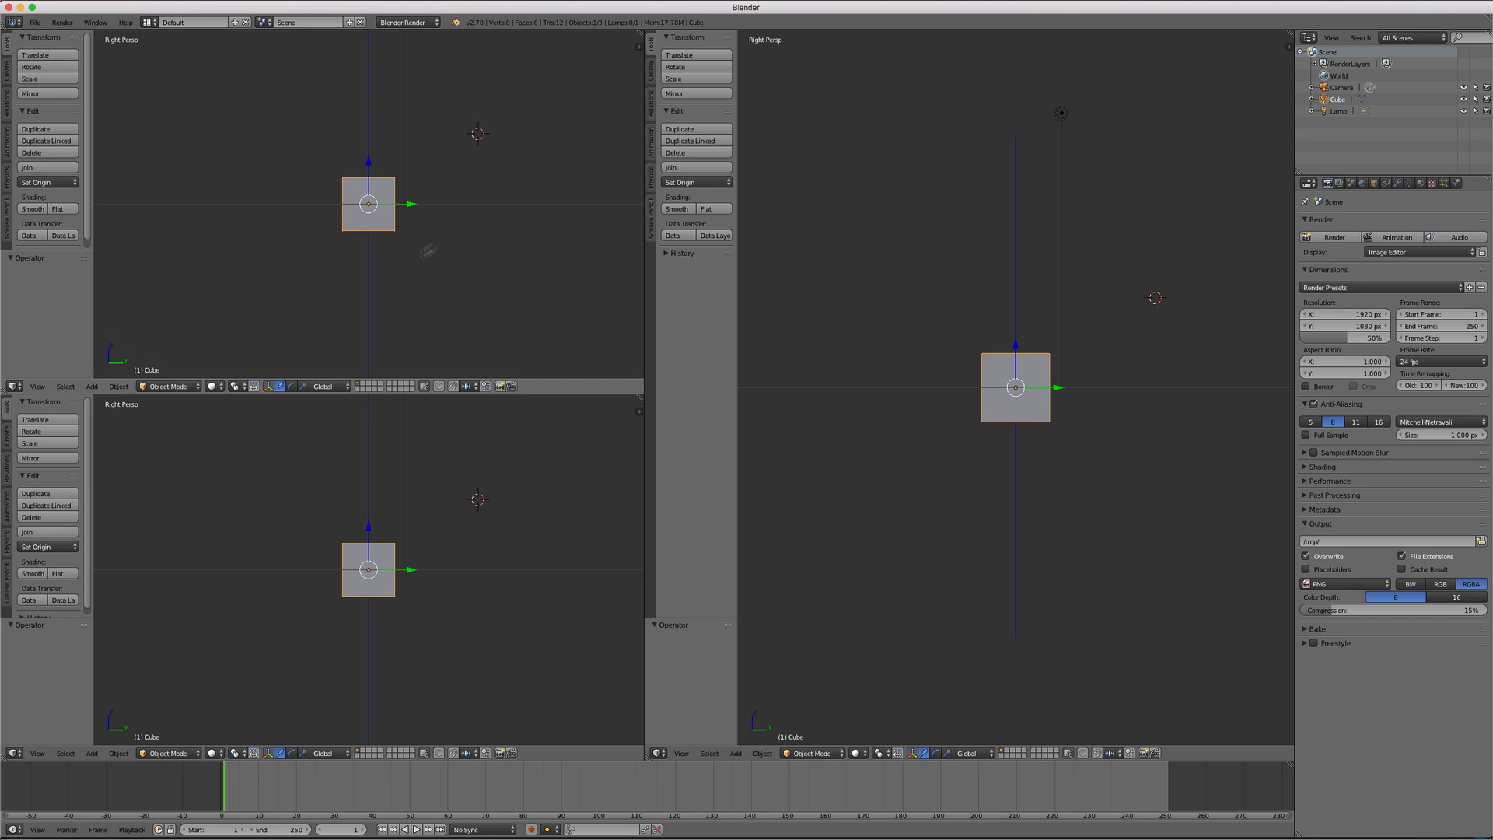
left_click(452, 189)
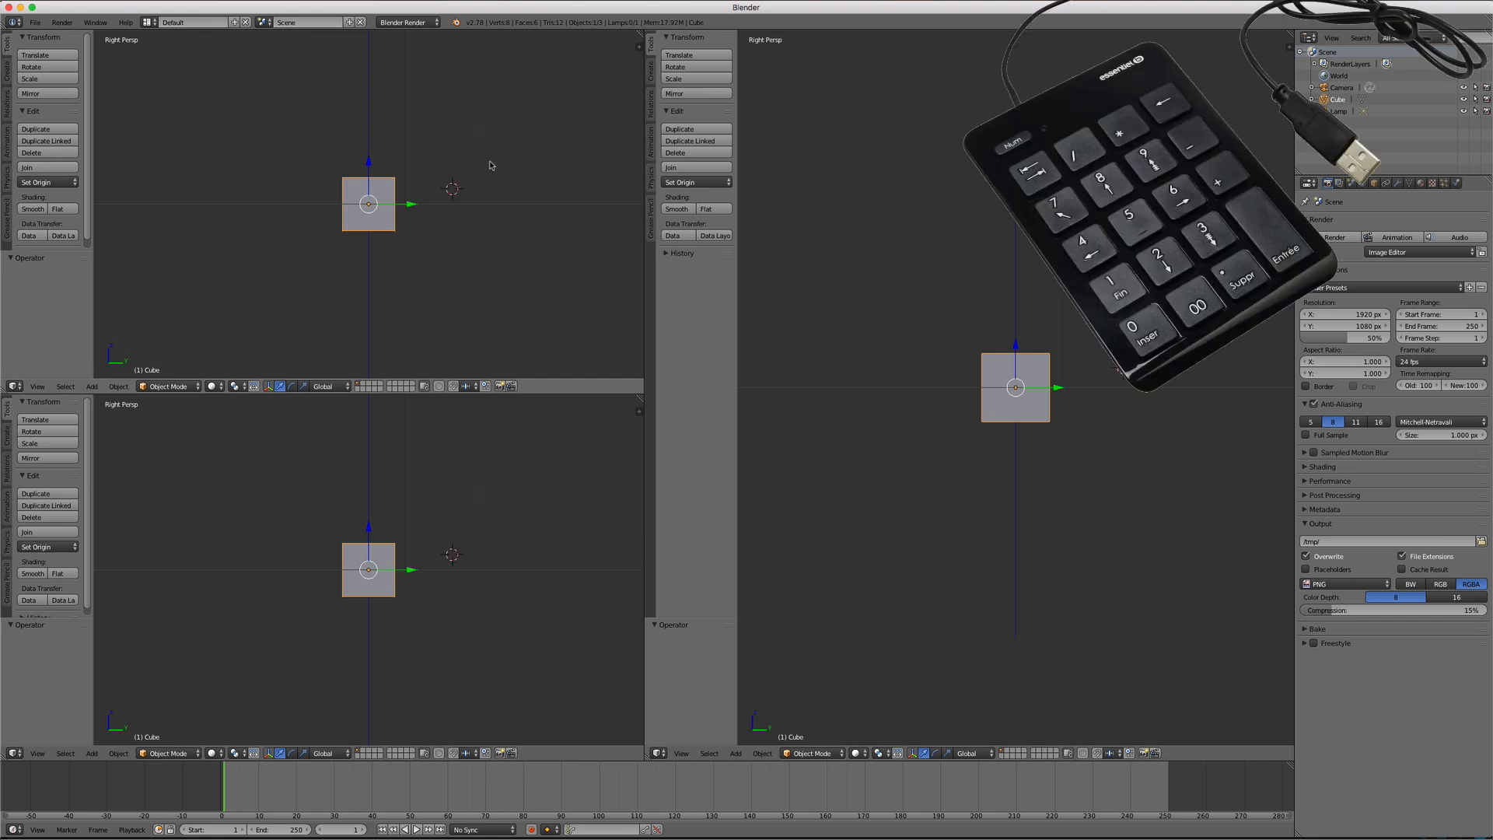
key("KP_1")
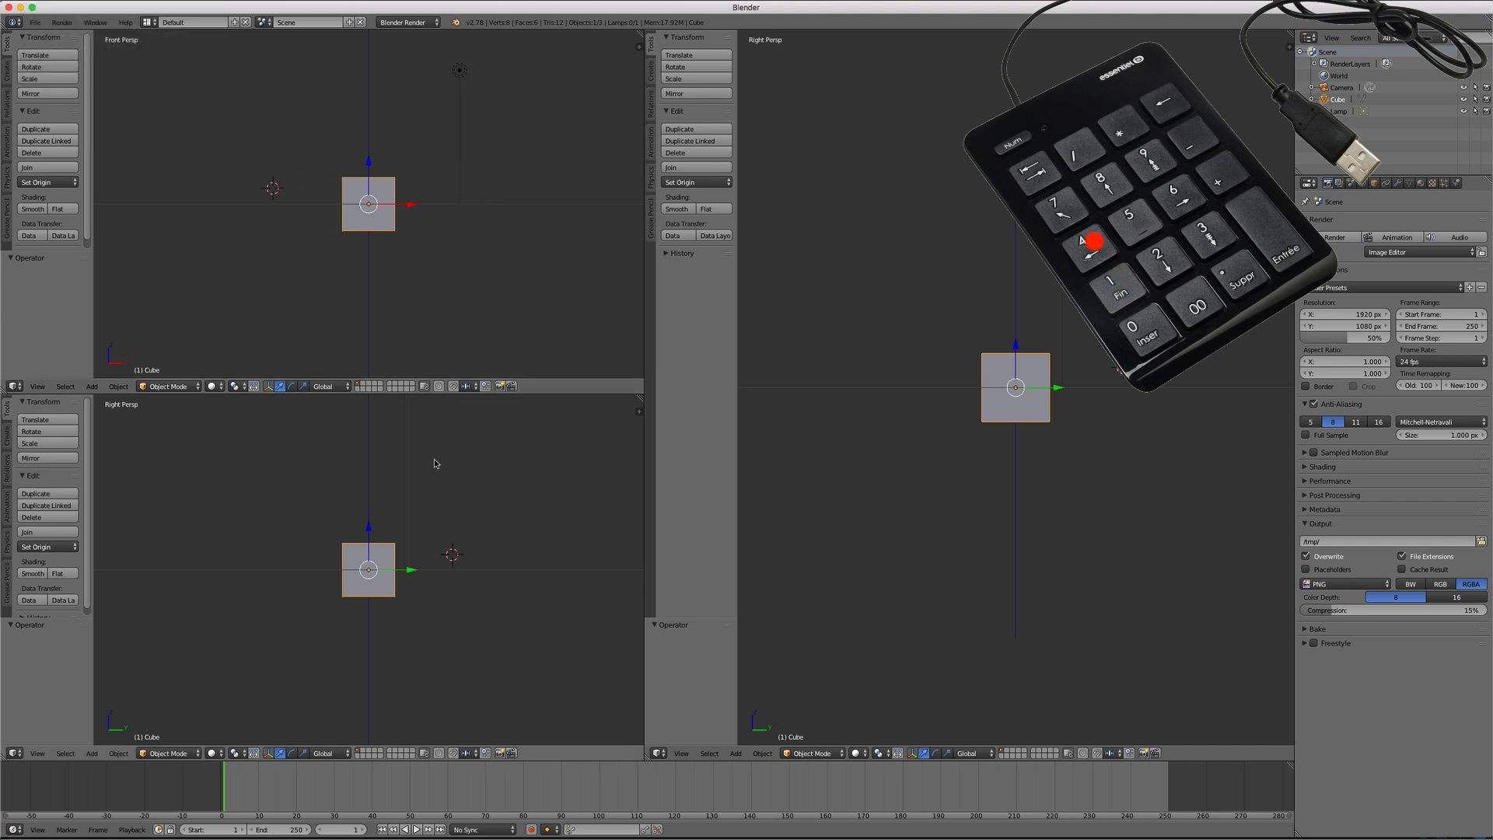
key("KP_7")
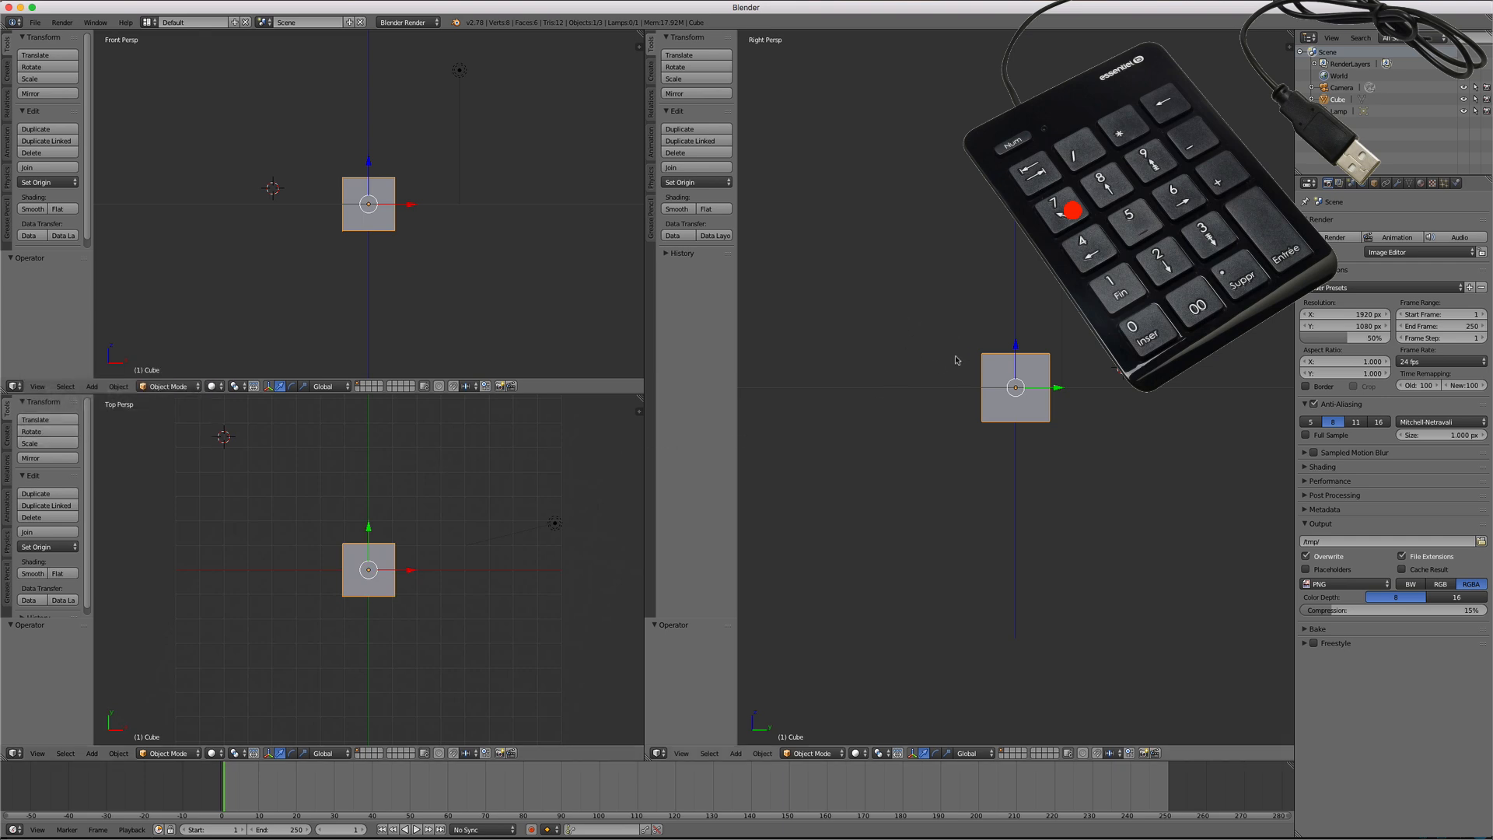
Step: Toggle the large Right view to orthographic and back to perspective, and orbit it to a closer angled view of the cube
key("KP_5")
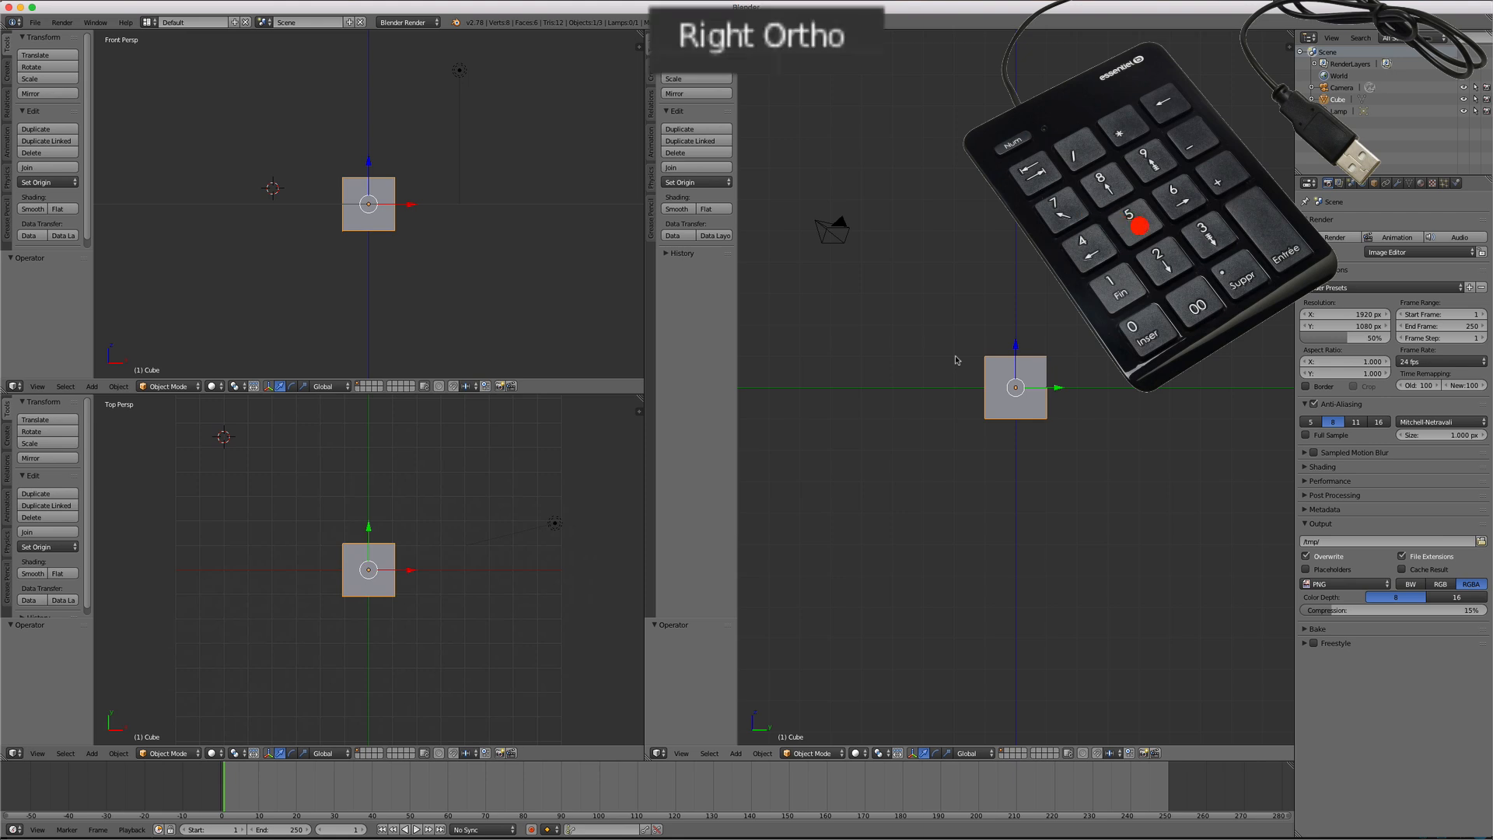
key("KP_5")
mouse_move(957, 360)
middle_mouse_down()
mouse_move(1086, 376)
mouse_move(976, 380)
middle_mouse_up()
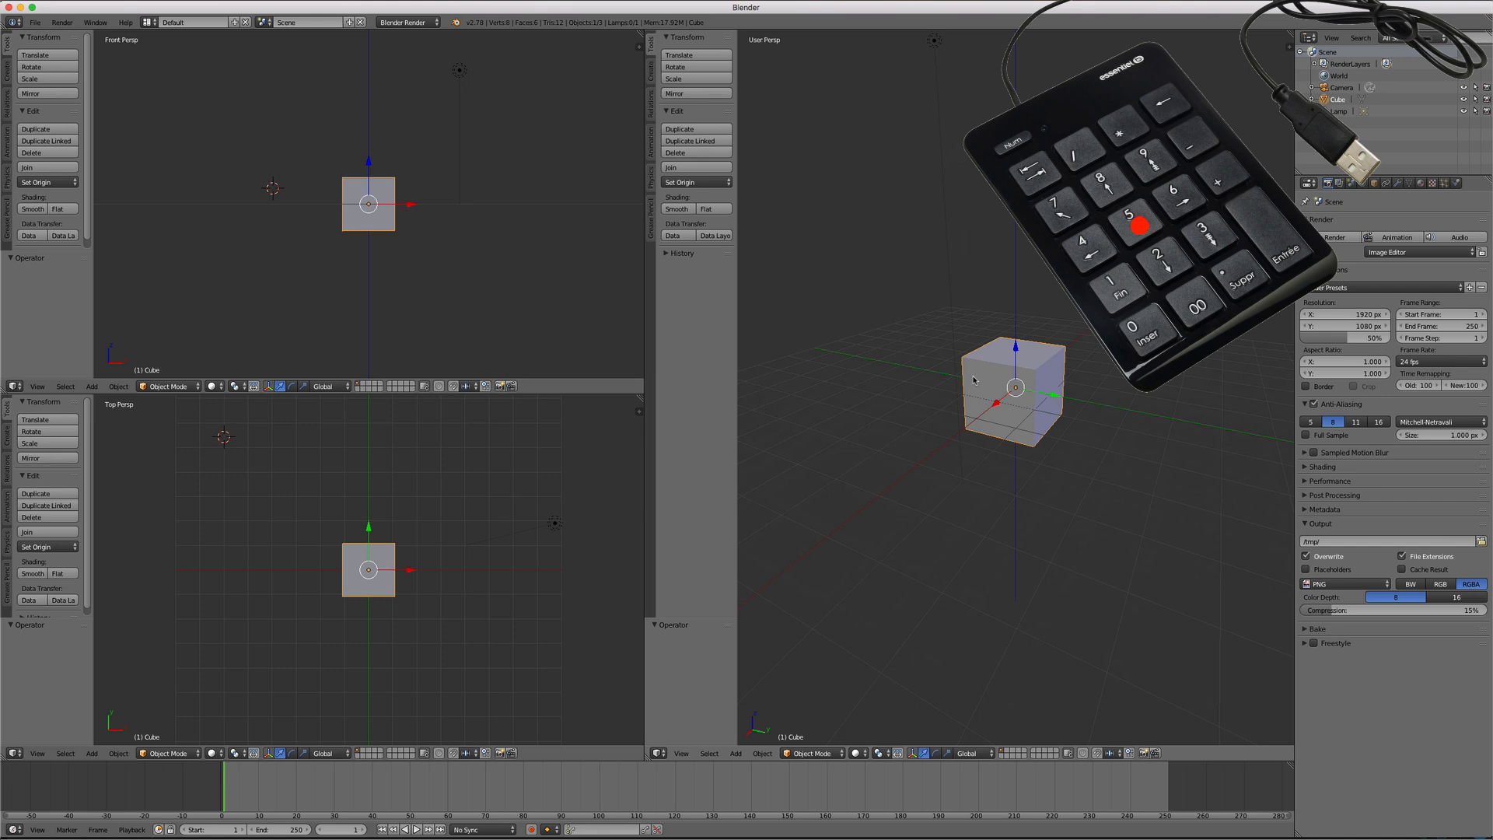
scroll(1068, 391, "up", 3)
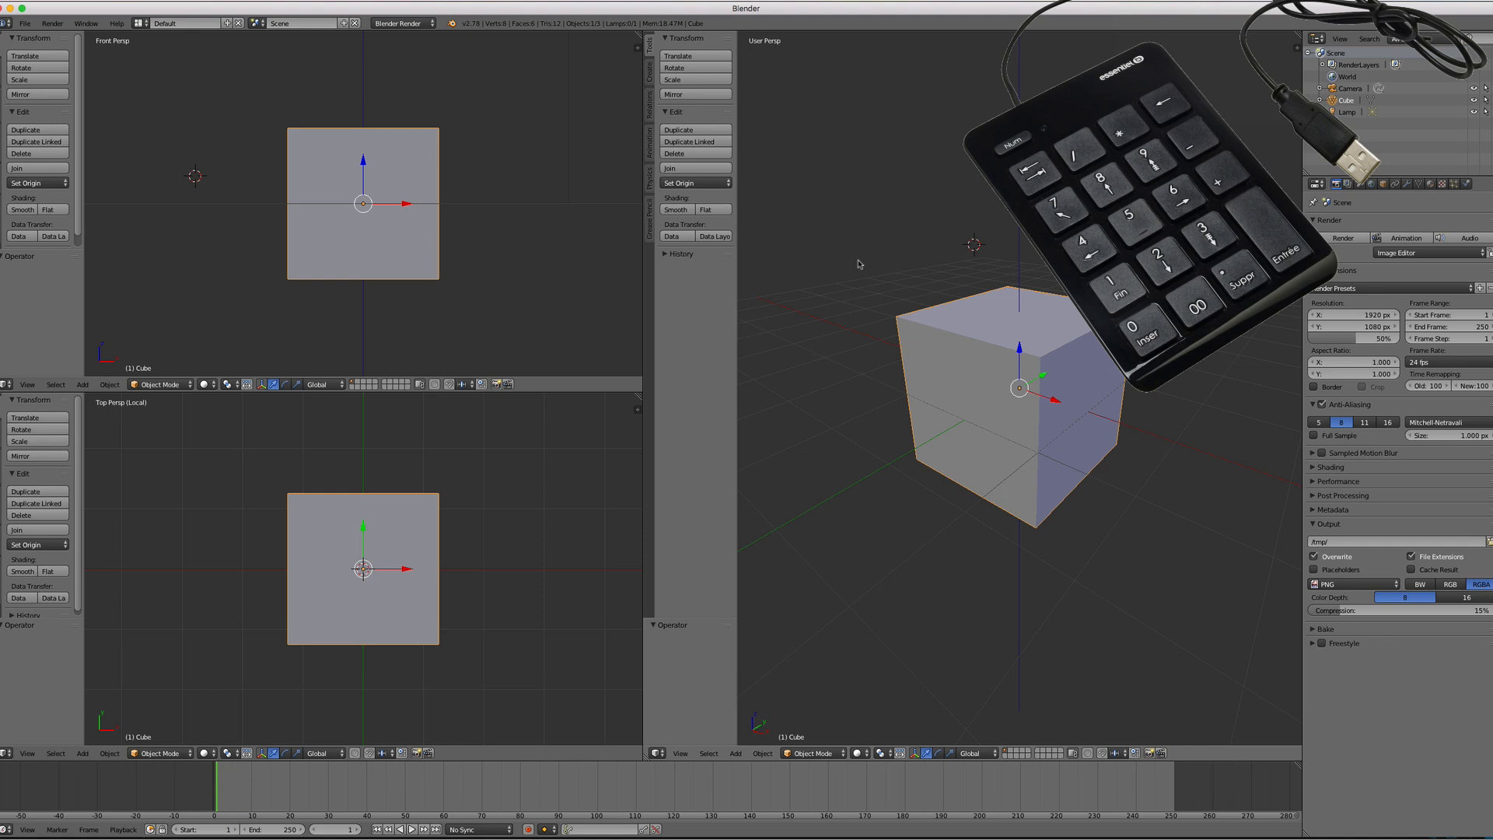
Step: View the cube from the Front and the Back in the large area, and zoom out the small Front and Top views
key("KP_1")
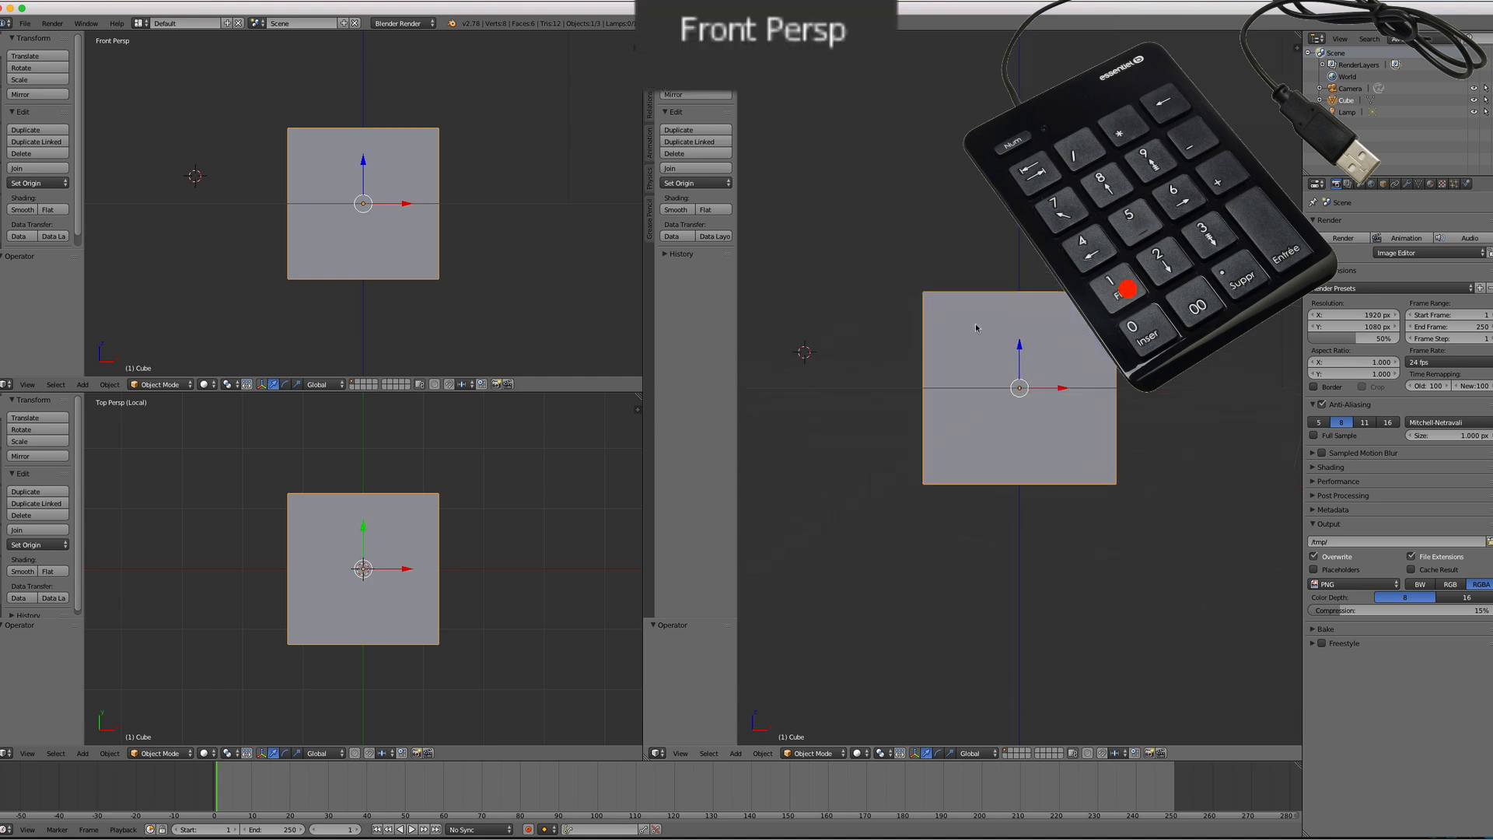
key("ctrl+KP_1")
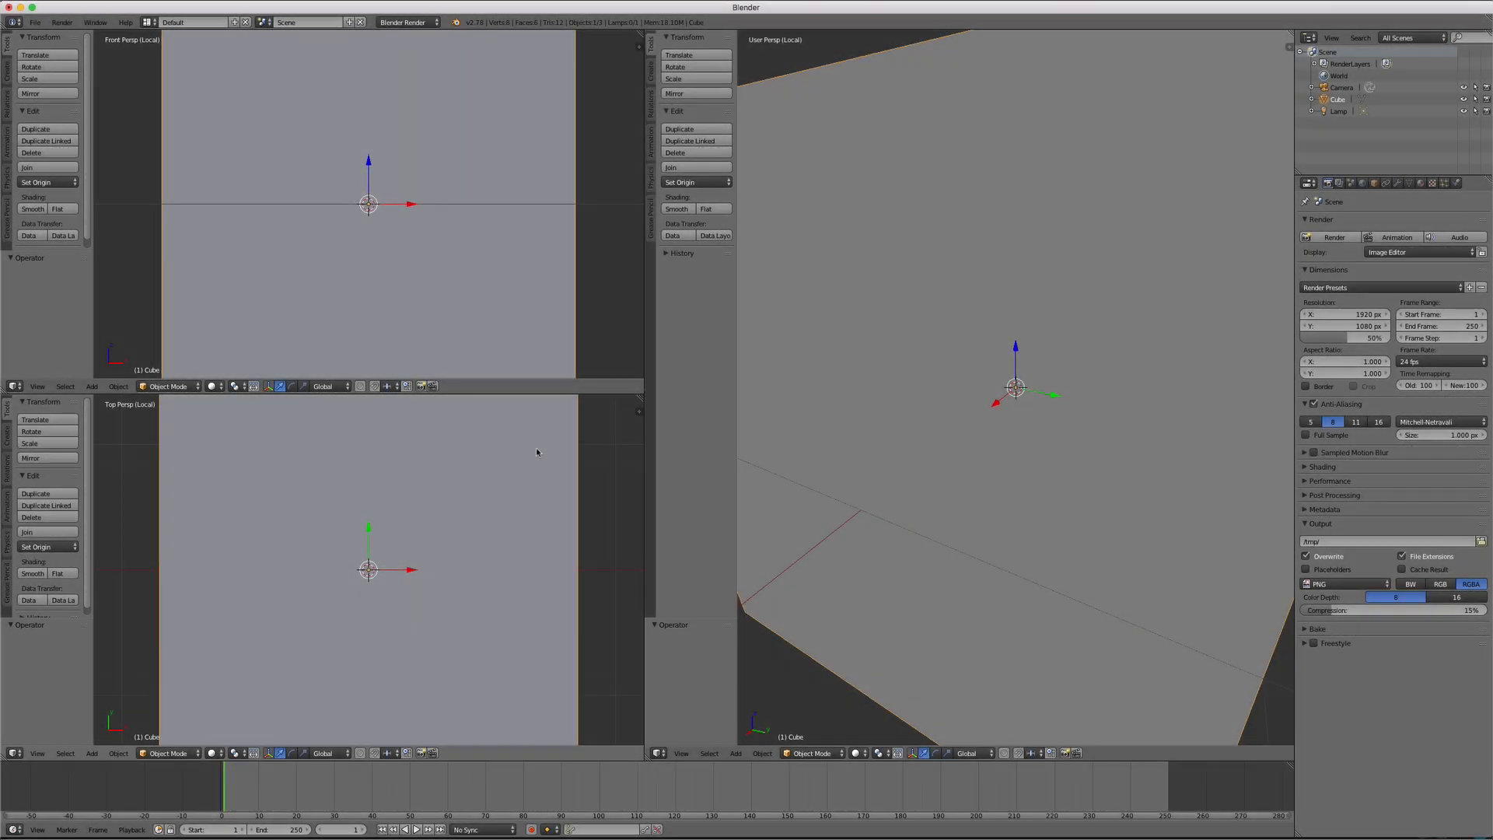
scroll(537, 447, "down", 3)
scroll(567, 311, "down", 3)
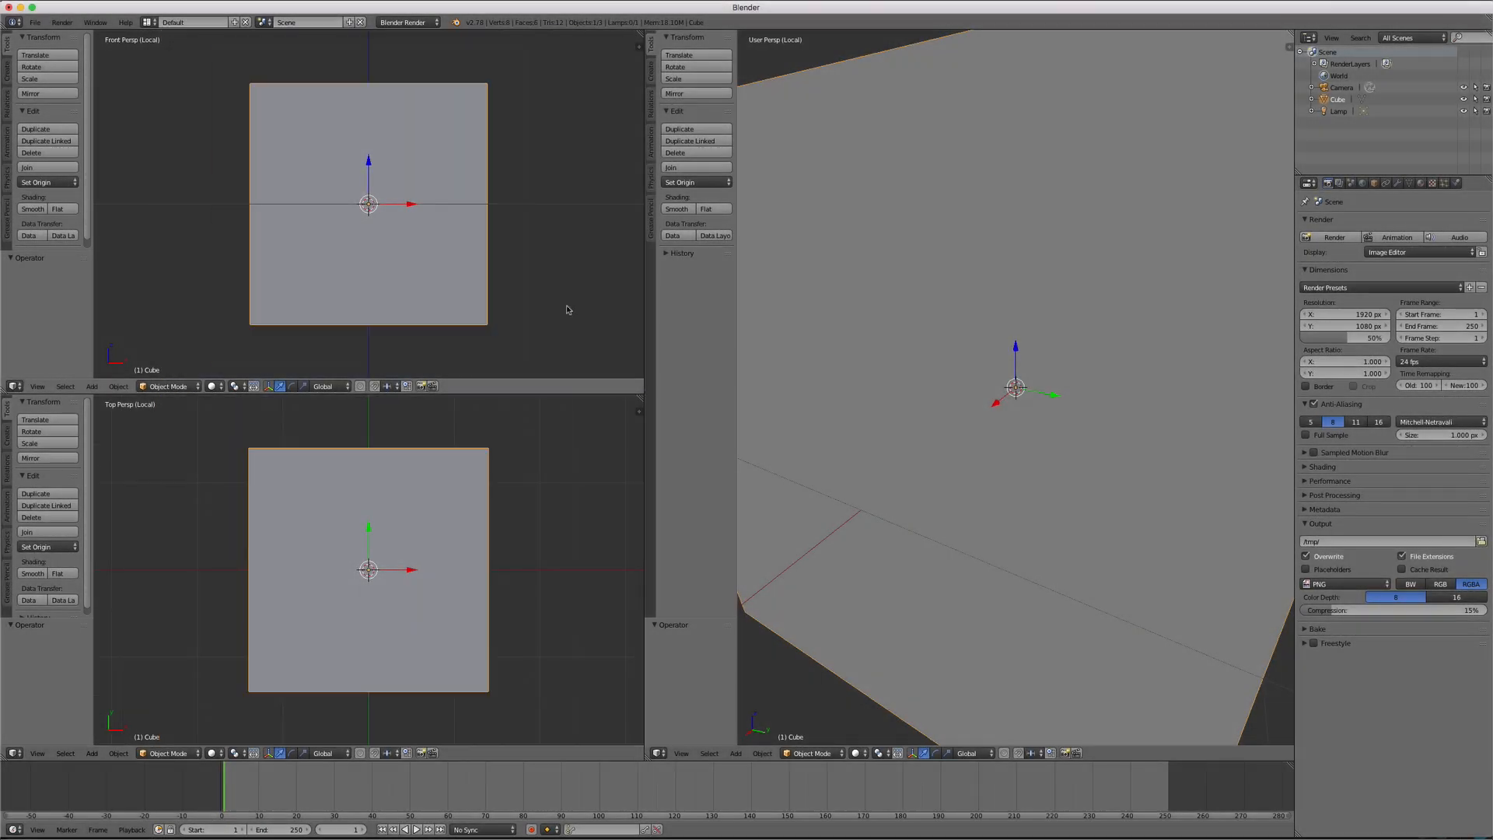
Step: Join the two small stacked areas and the large area into one 3D viewport, and orbit it from Top to an angled perspective view
scroll(858, 409, "down", 3)
scroll(858, 408, "down", 2)
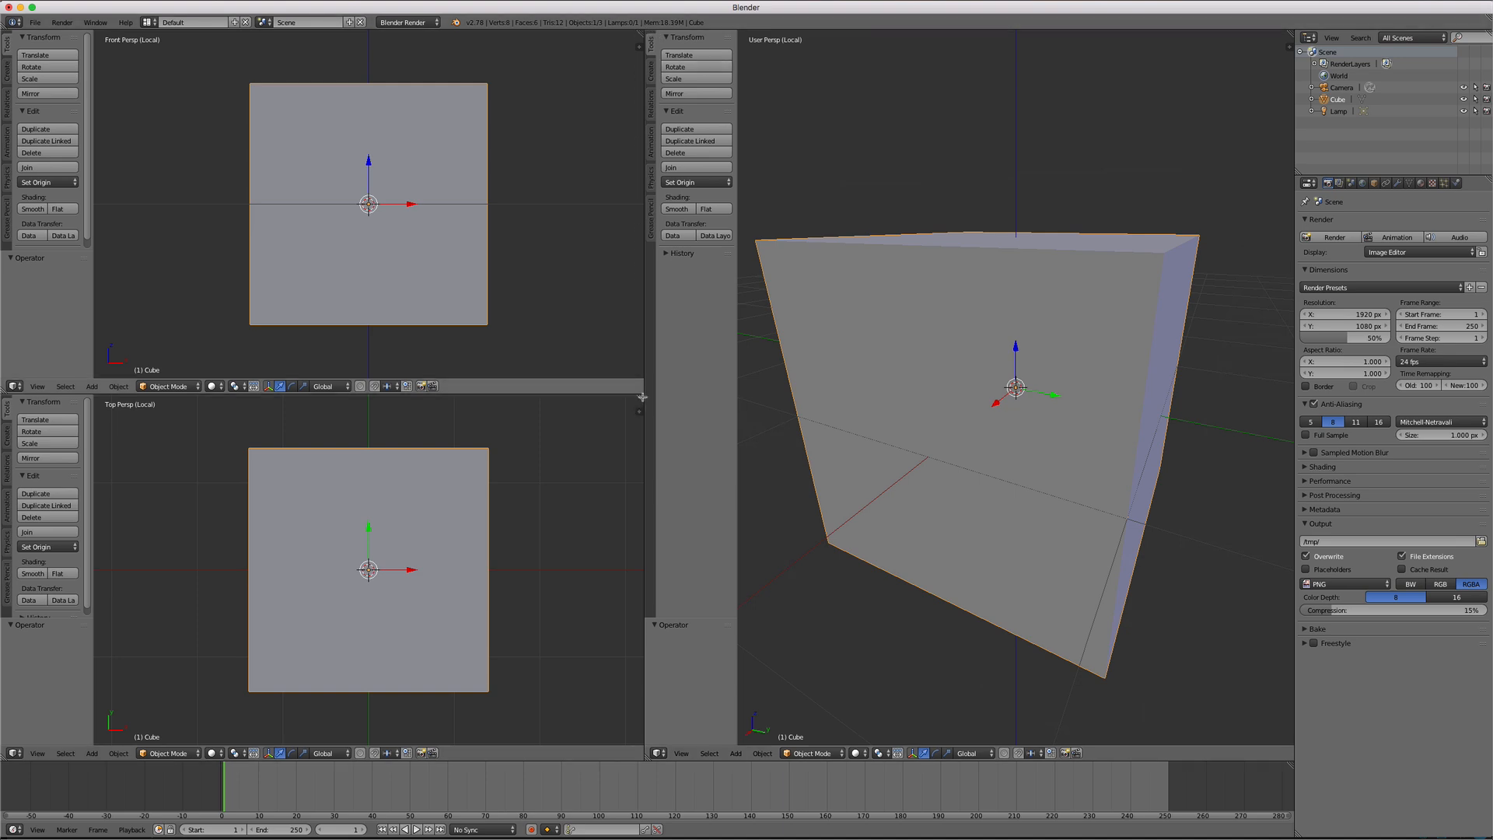
left_click_drag(642, 399, 625, 358)
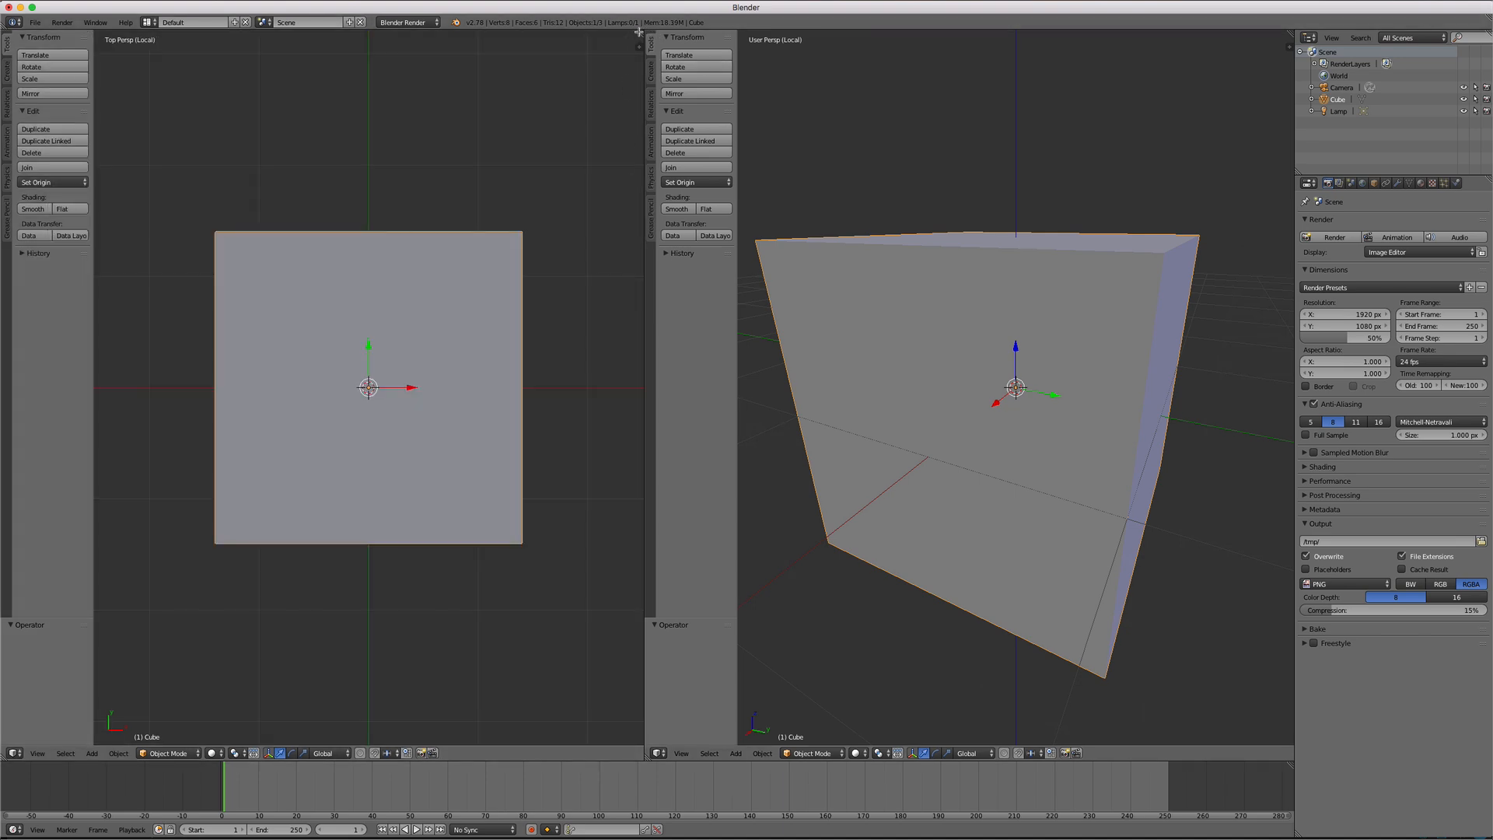
left_click_drag(640, 34, 778, 131)
scroll(830, 330, "down", 2)
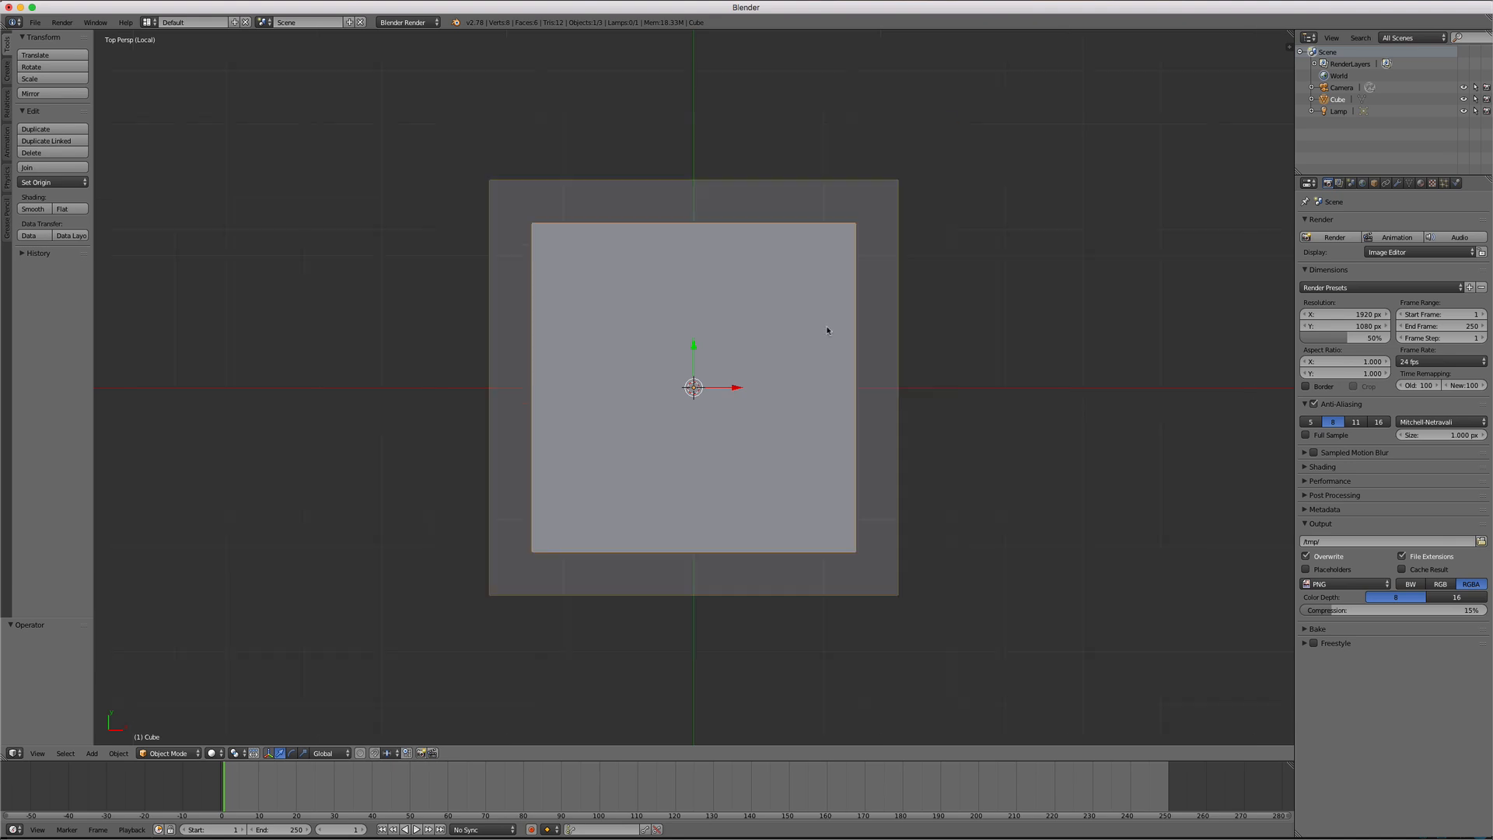
middle_click_drag(1047, 360, 999, 267)
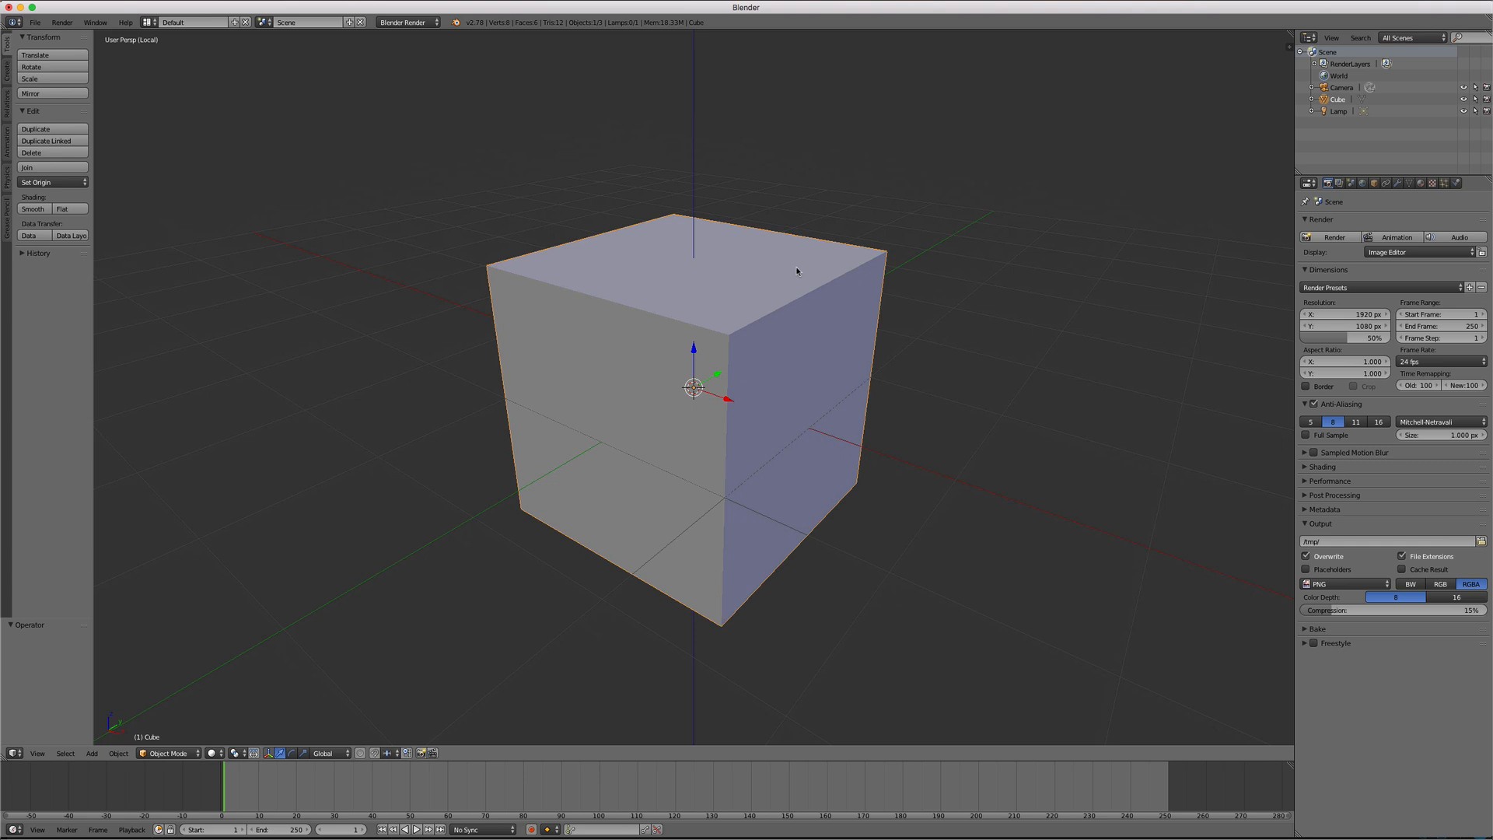
scroll(793, 270, "down", 1)
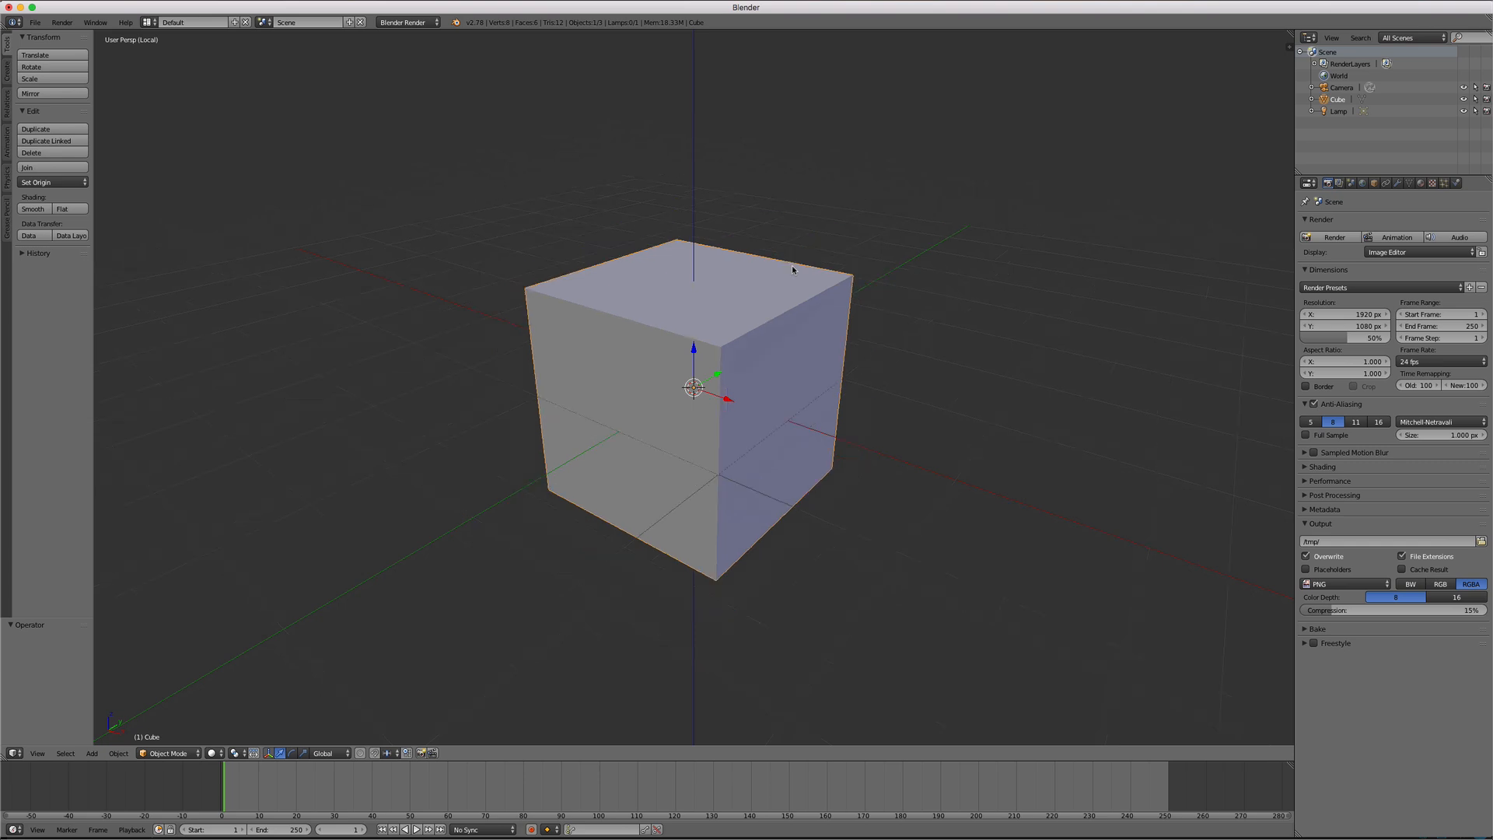
scroll(793, 270, "up", 1)
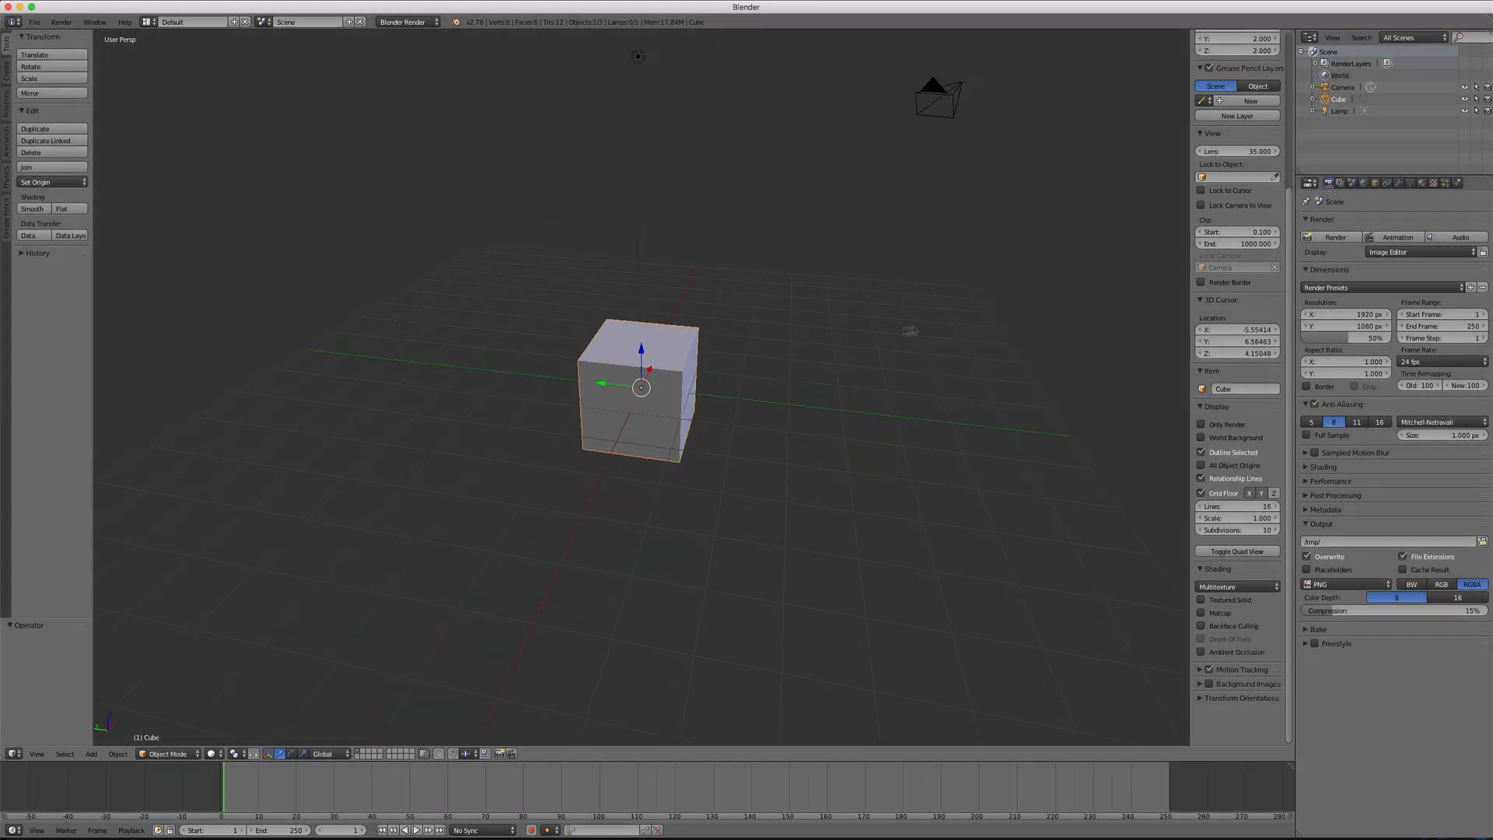
Step: Toggle the grid floor display off and on, and hide it together with the X and Y axis lines
middle_click_drag(923, 331, 905, 330)
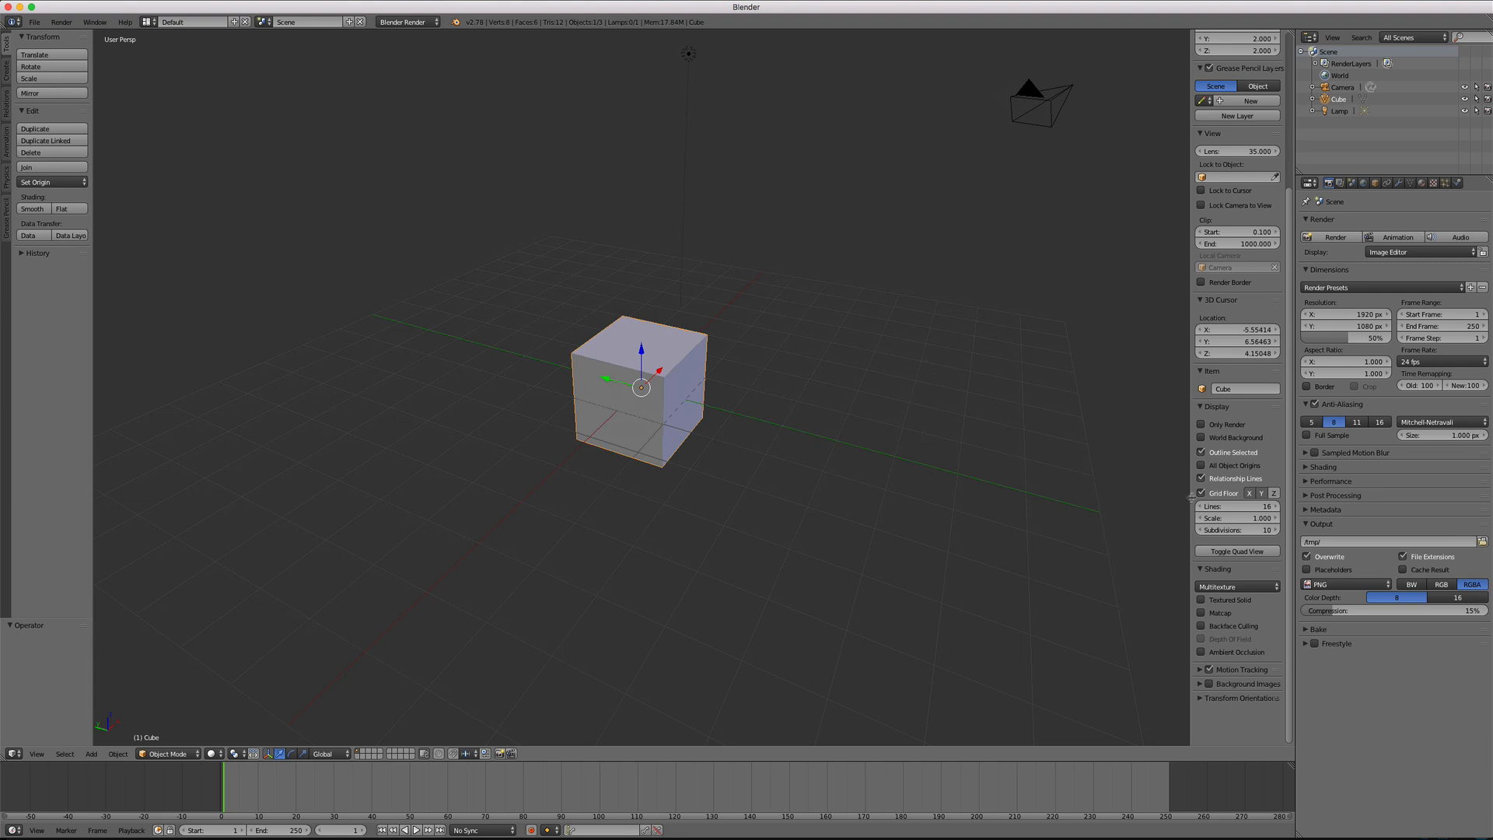
left_click(1201, 494)
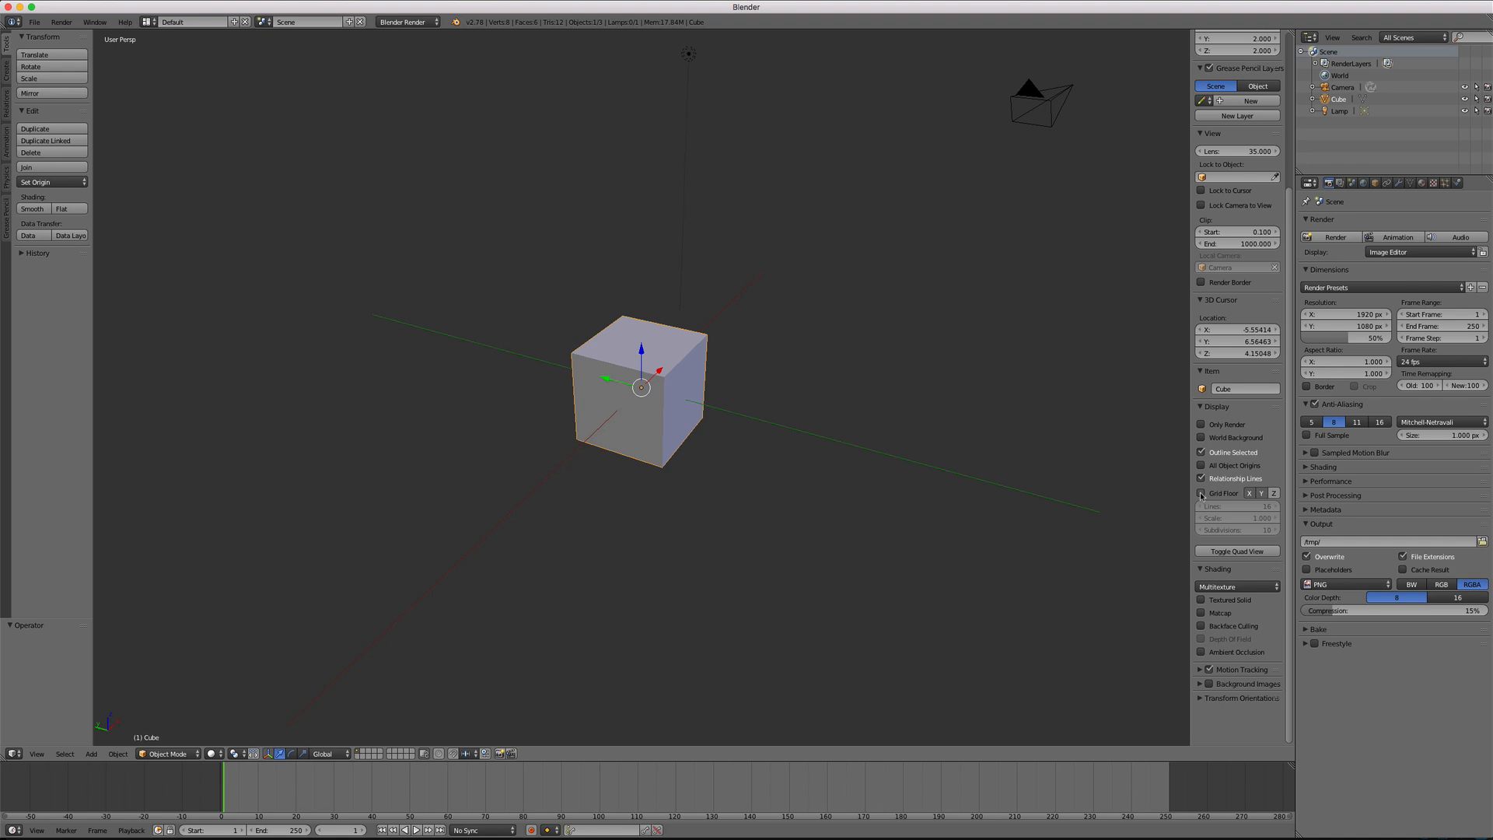
left_click(1201, 494)
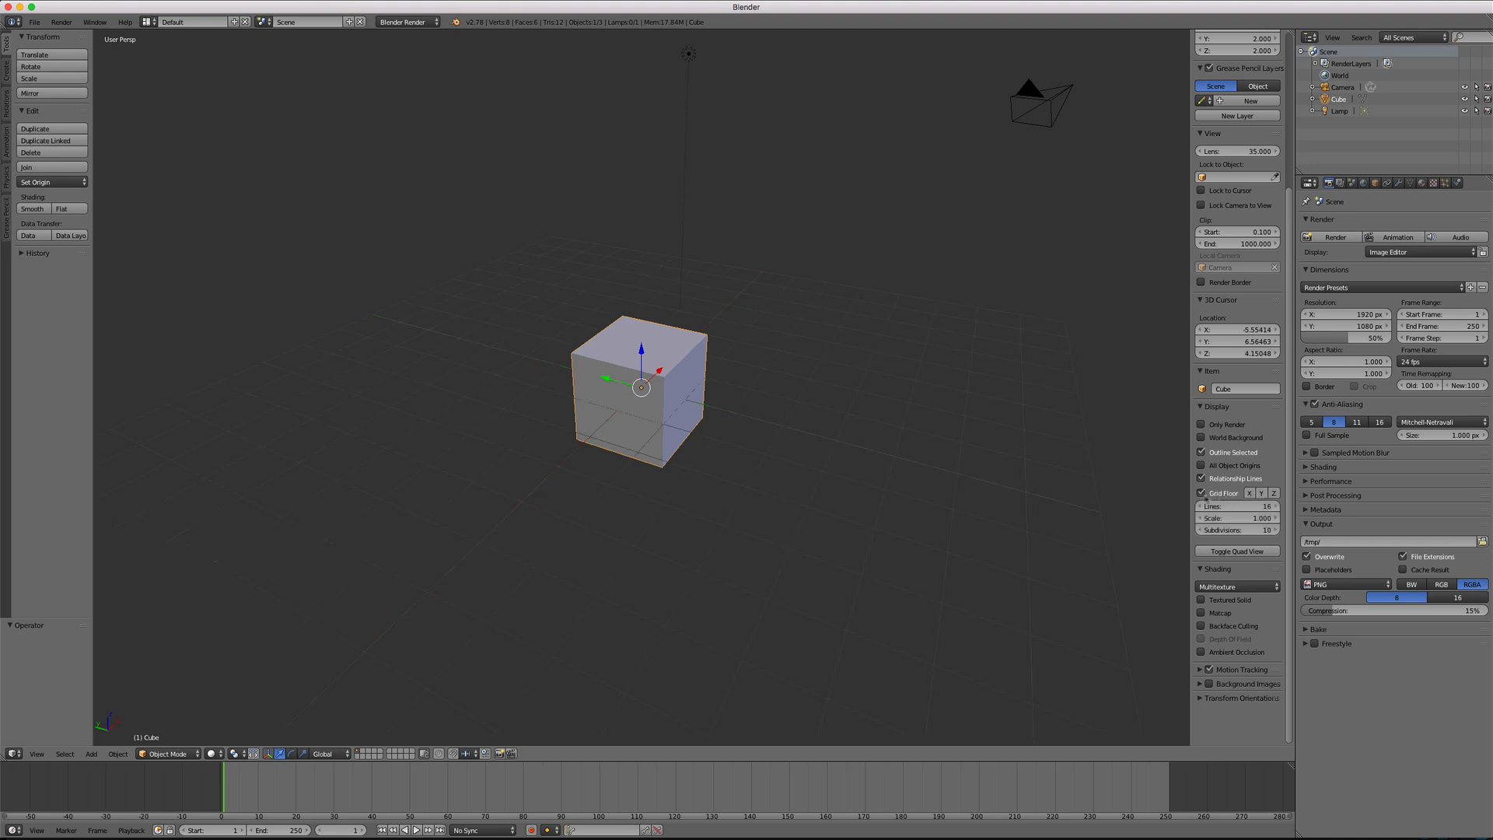
left_click(1202, 493)
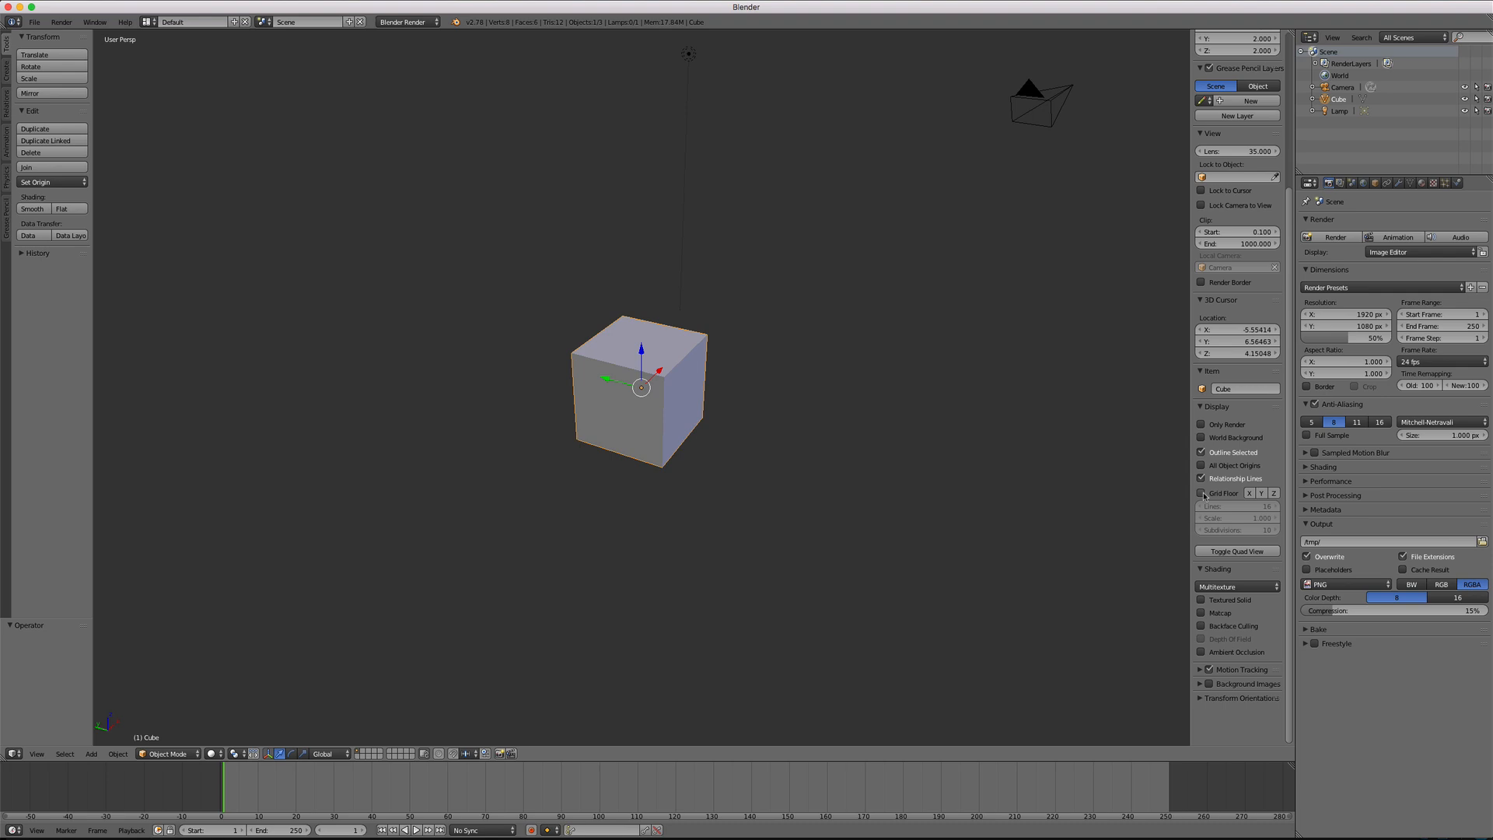
Step: Display the X, Y and Z axis lines together with the grid floor in the 3D viewport
left_click(1250, 494)
left_click(1262, 494)
left_click(1275, 494)
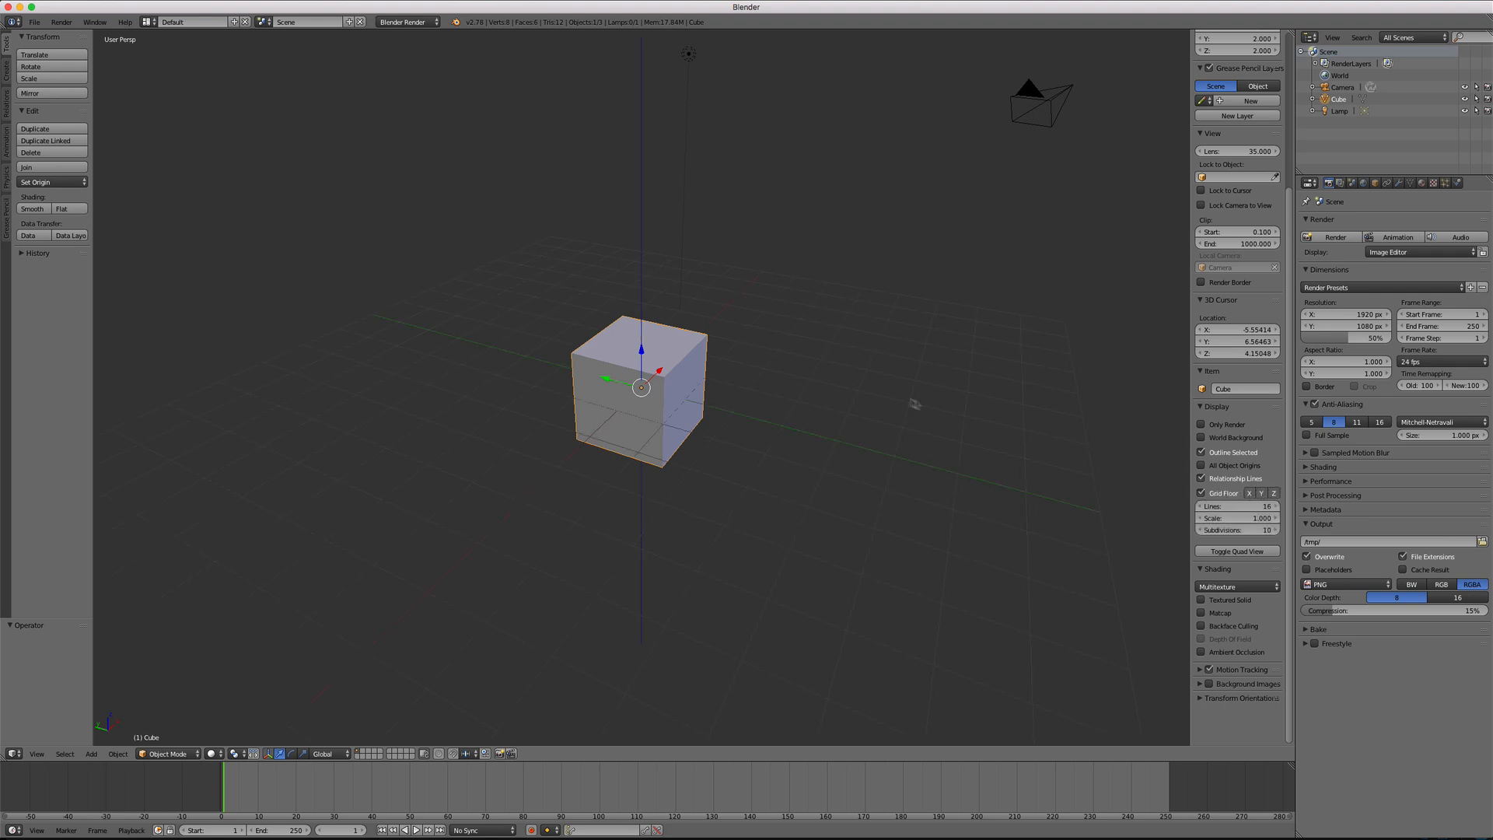
mouse_move(897, 400)
middle_mouse_down()
mouse_move(830, 410)
mouse_move(896, 399)
middle_mouse_up()
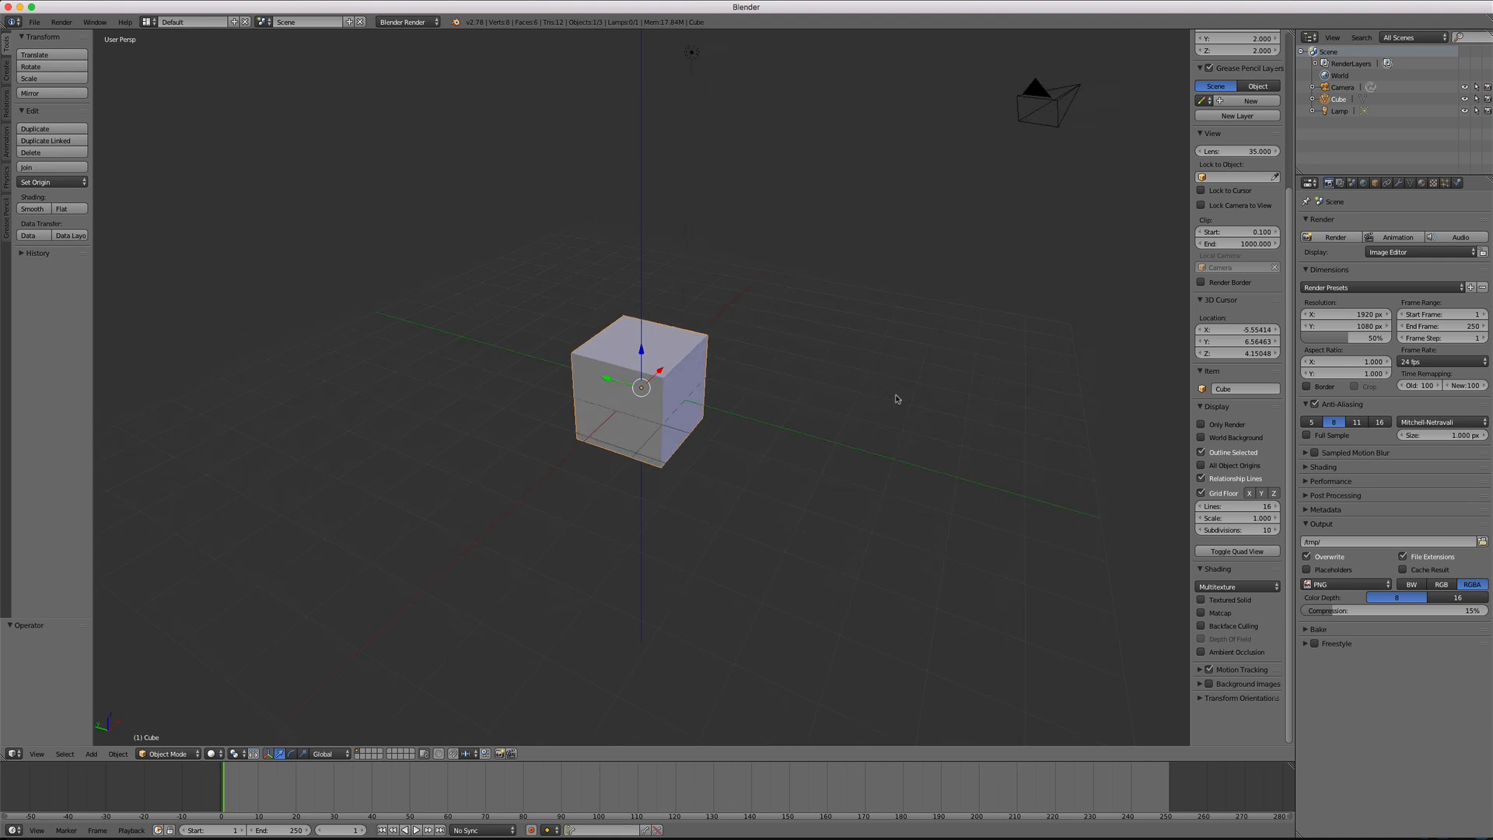